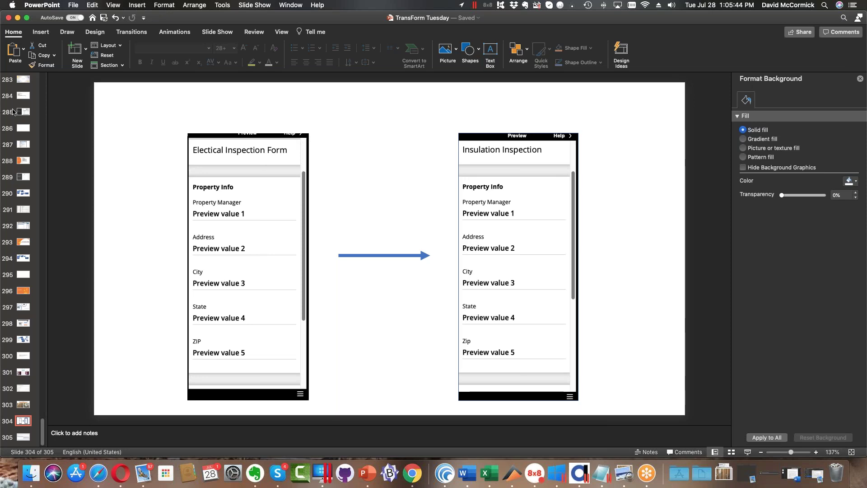
Advance the PowerPoint deck to slide 305, showing the Select Action screenshot with Dispatch/Route a form.
scroll(8, 135, down, 1)
key(Down)
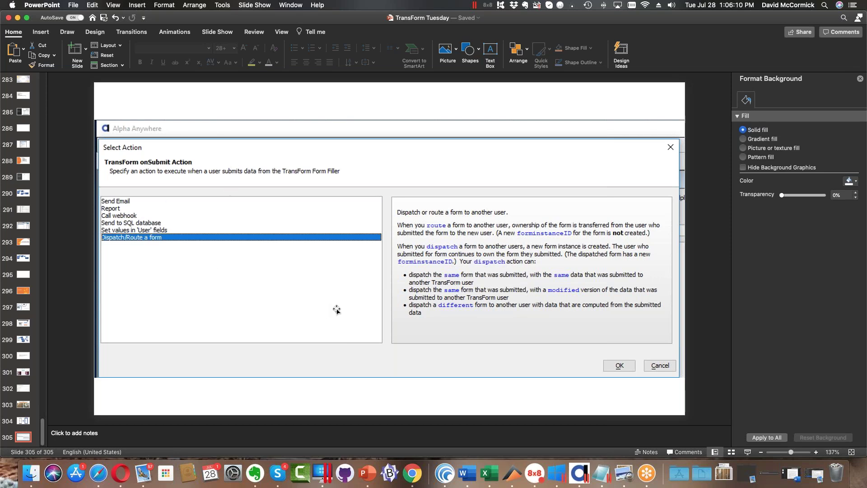
Bring the Alpha Anywhere window forward, then enlarge and reposition it.
click(580, 473)
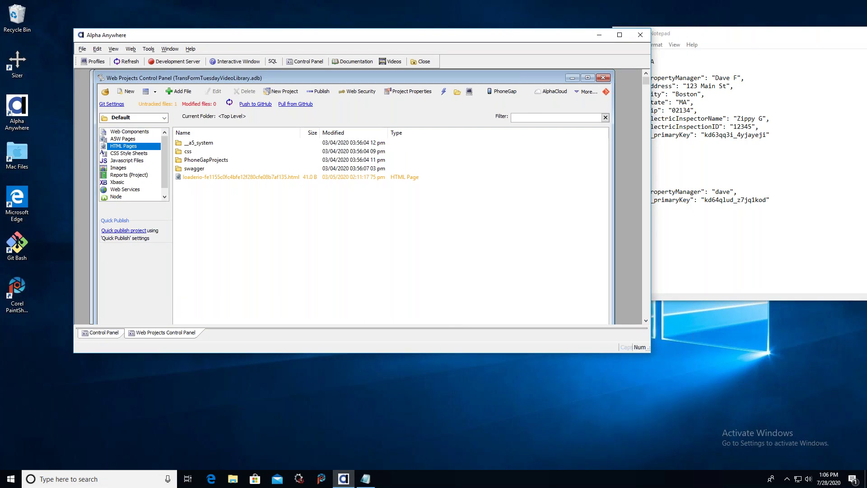
drag(649, 349, 669, 392)
drag(333, 35, 308, 39)
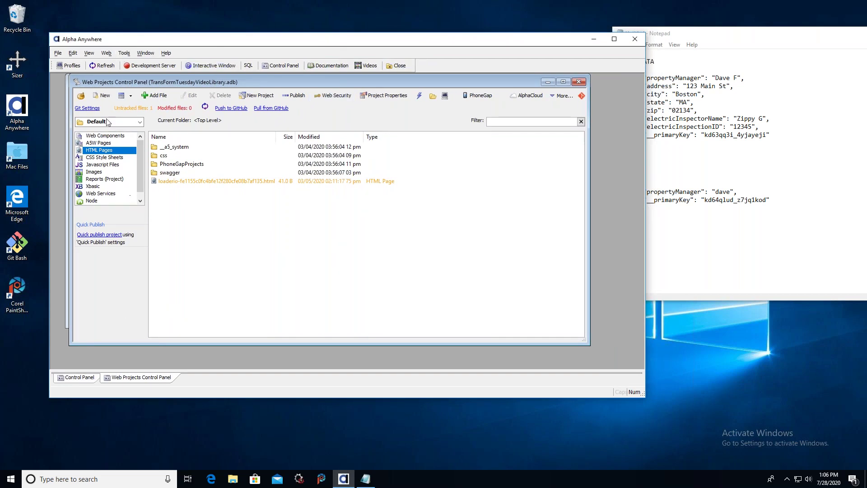
Launch the Builder for TransForm onSubmit event and choose to fetch a definition from TransForm Central.
click(123, 54)
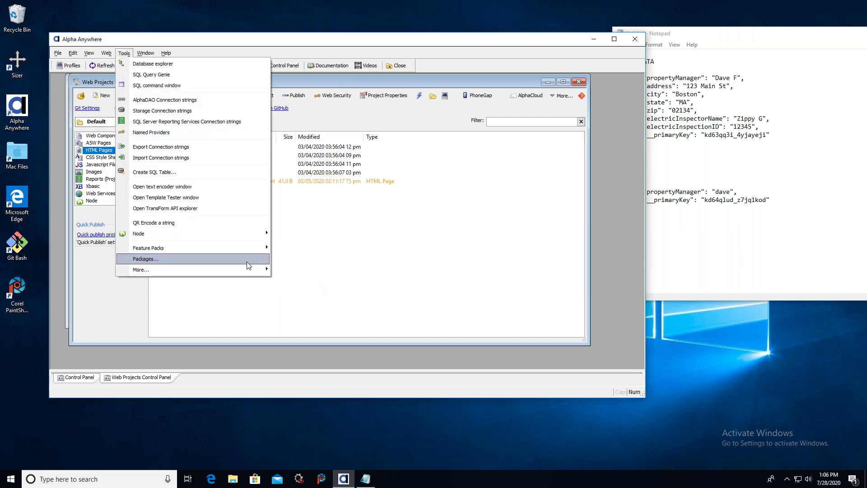
mouse_move(246, 268)
mouse_move(413, 293)
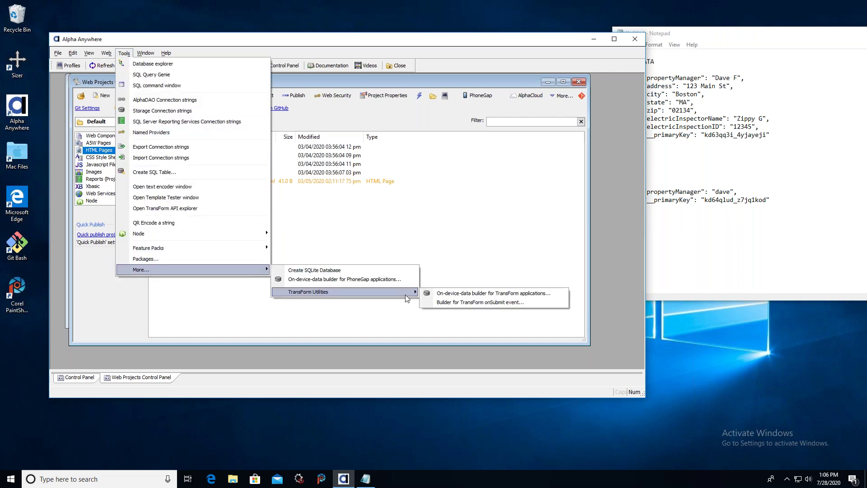
click(471, 303)
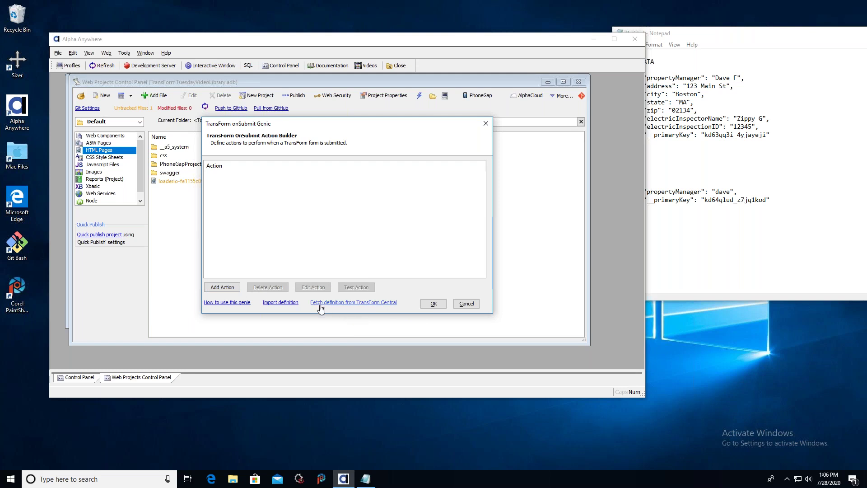
click(335, 308)
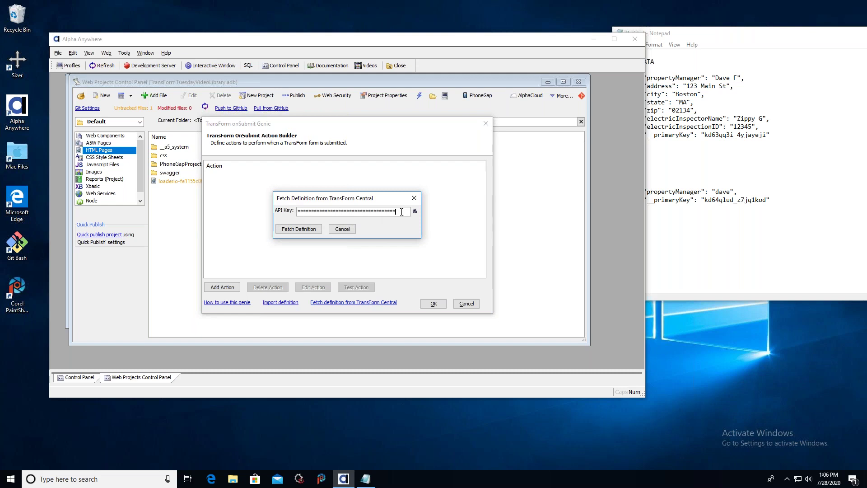
key(super+Tab)
key(super+Tab)
key(super+Tab)
key(super+Tab)
key(super+Tab)
key(super+Tab)
key(super+Tab)
key(super+Tab)
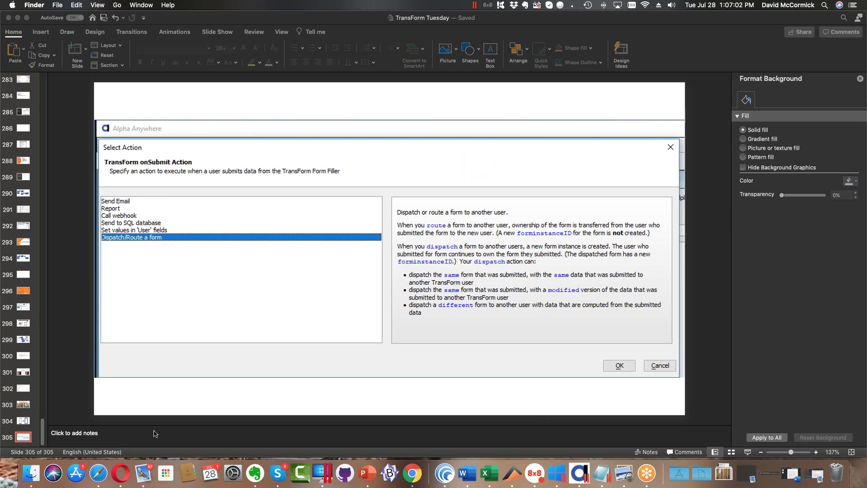
Open Alpha TransForm's Get API Key page in Safari and select the All scope.
click(99, 473)
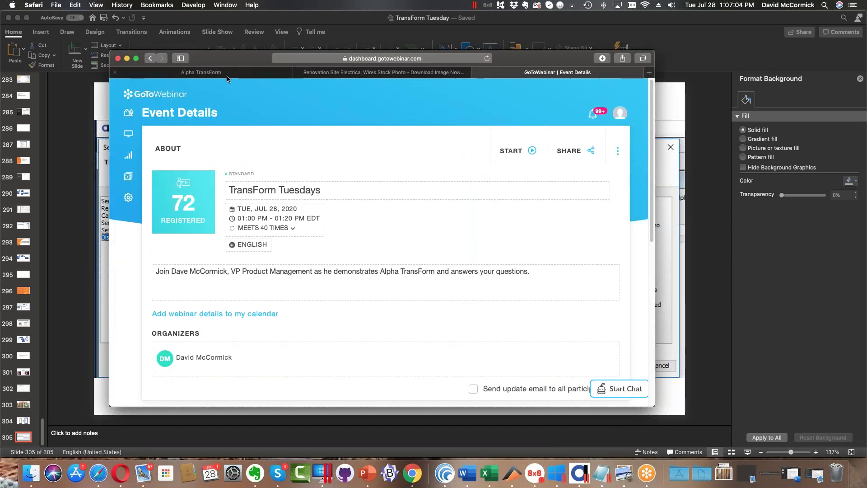
click(228, 73)
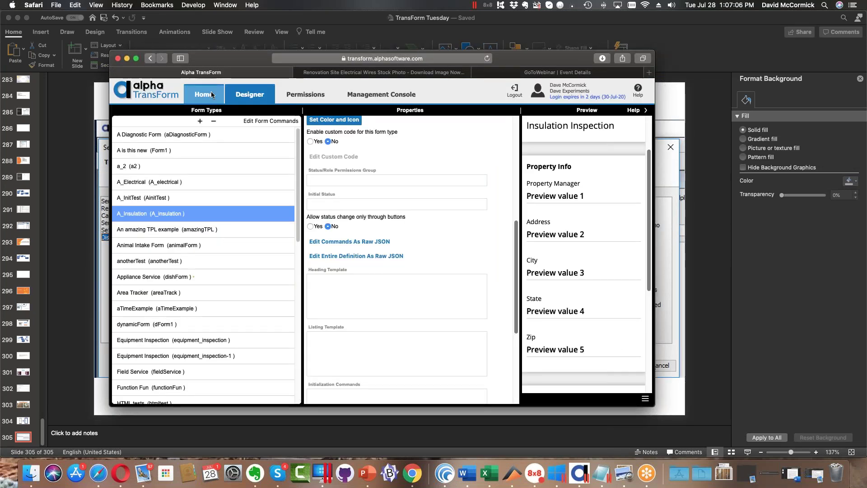
click(204, 95)
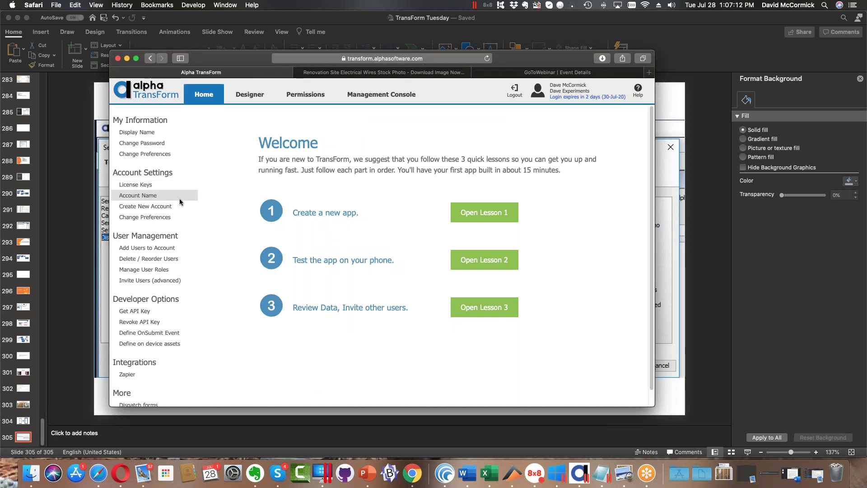
click(143, 310)
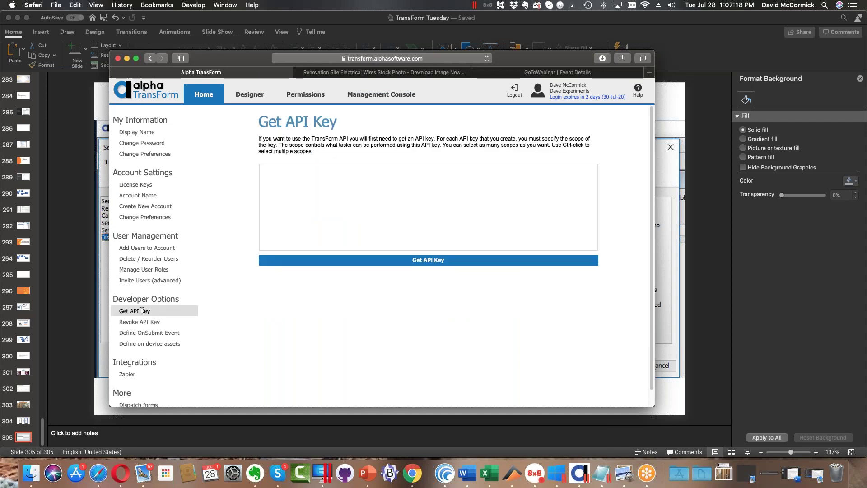
click(285, 178)
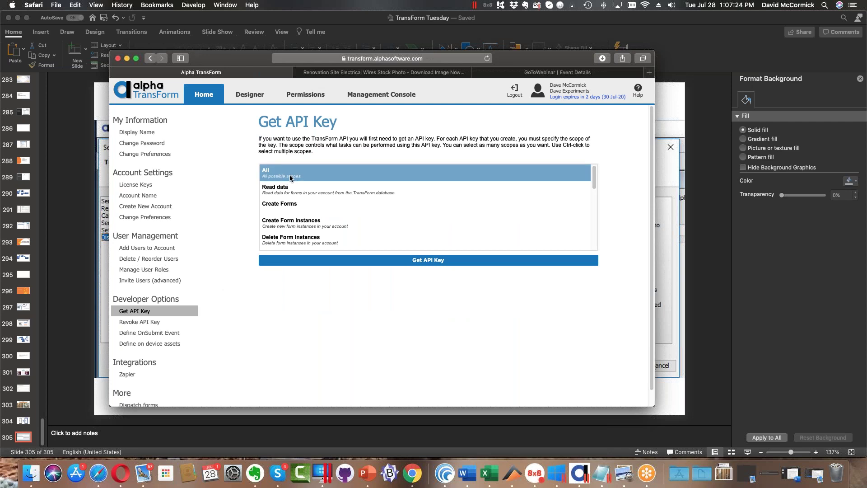
ctrl+click(290, 179)
ctrl+click(298, 176)
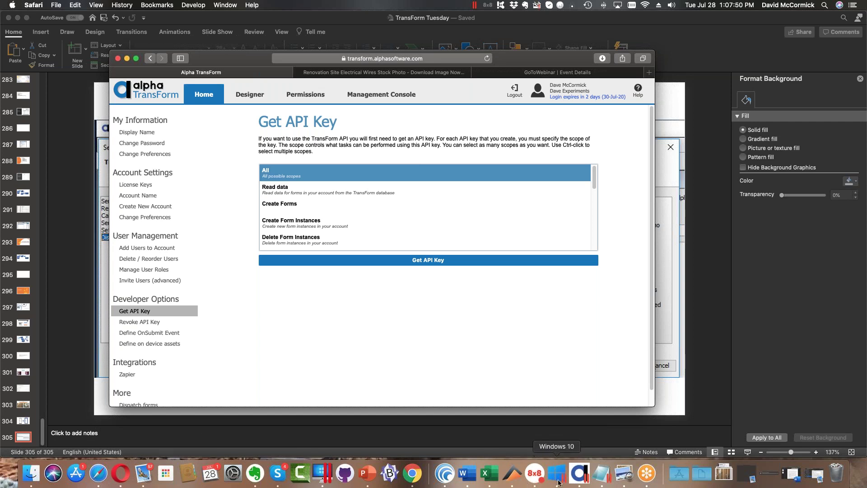
Fetch the saved onSubmit definition and review its Report and Dispatch/Route a form actions.
click(577, 474)
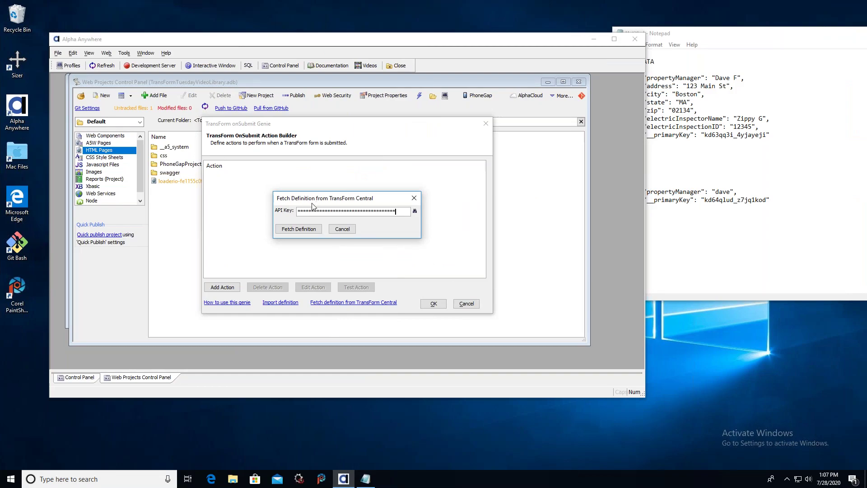
click(310, 232)
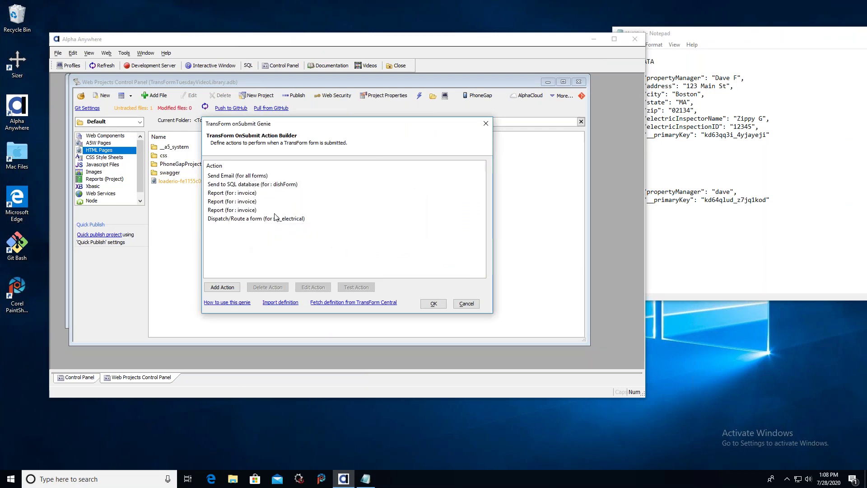
click(257, 195)
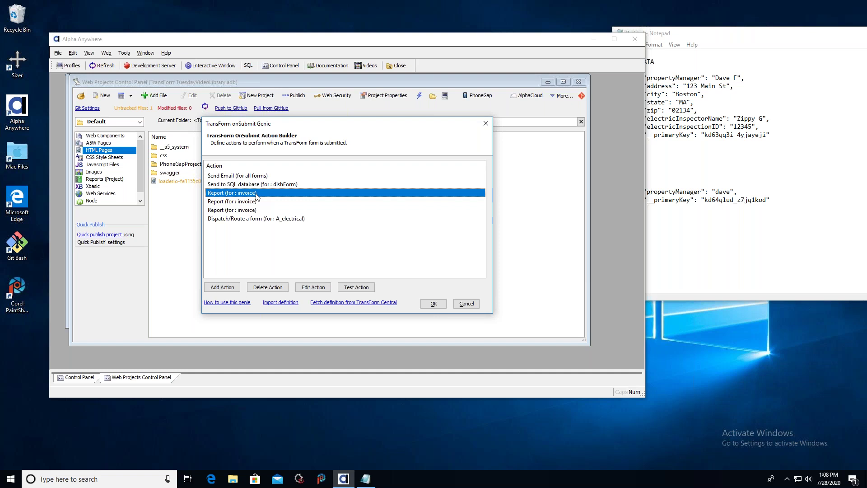
click(230, 220)
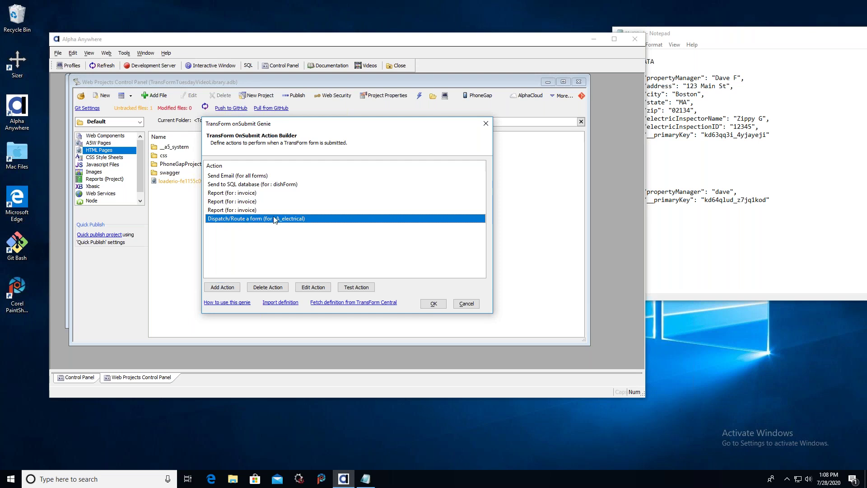
Add a new onSubmit action of type Dispatch/Route a form.
click(232, 288)
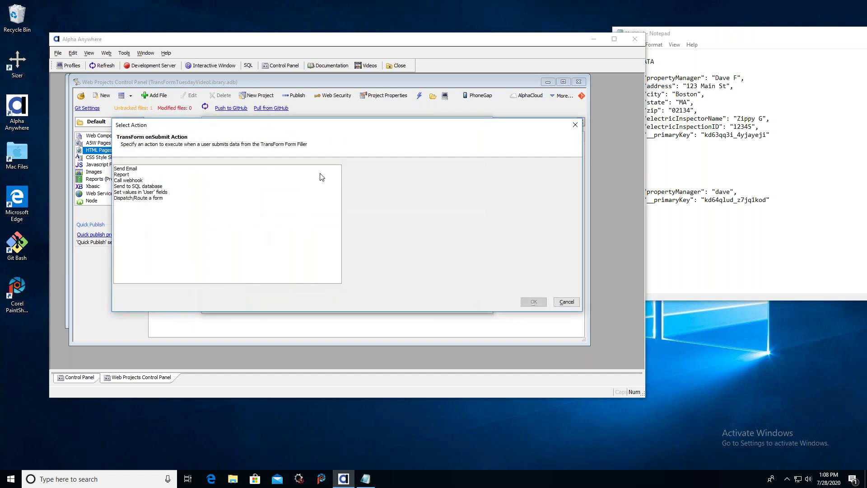
click(143, 175)
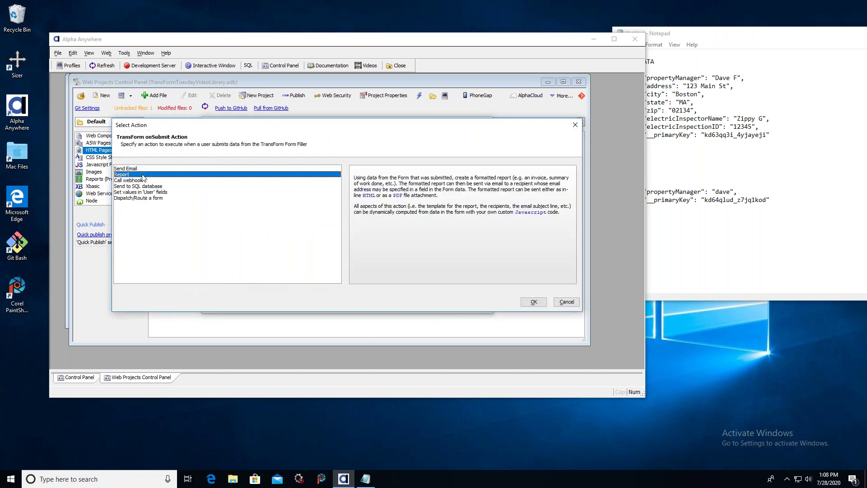
click(126, 199)
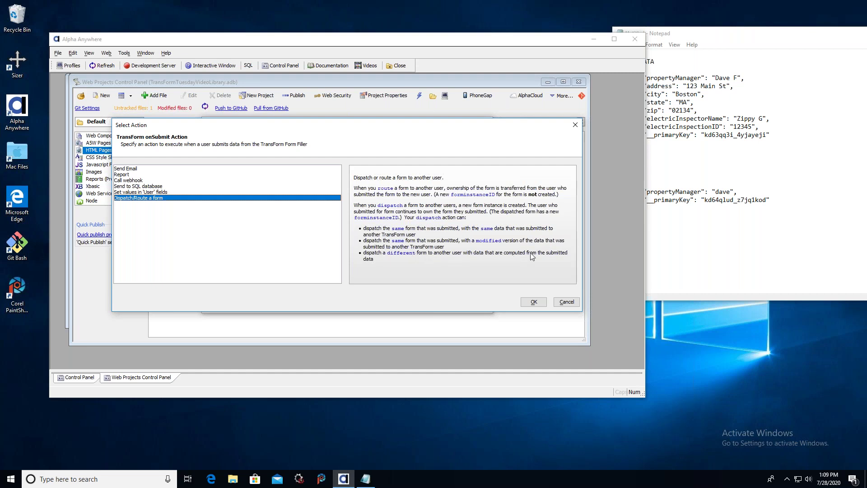
click(533, 302)
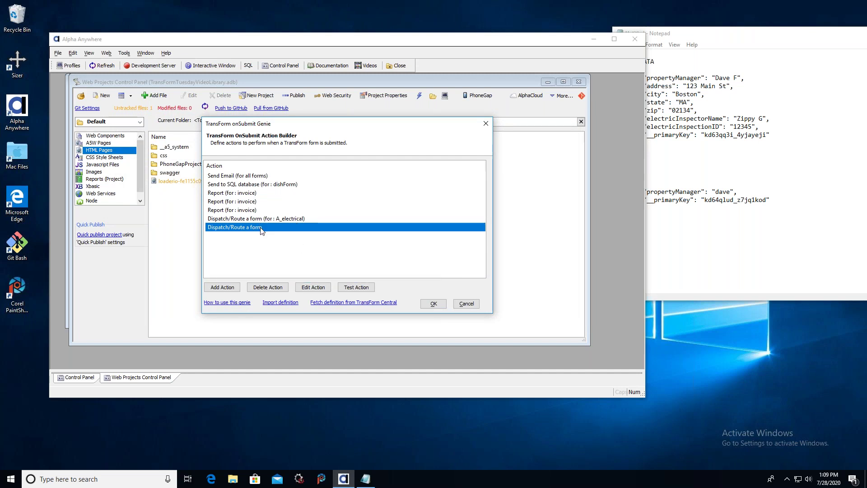
Set the new action's TransForm Form Name to A_Electrical, chosen from the account's form list.
click(315, 288)
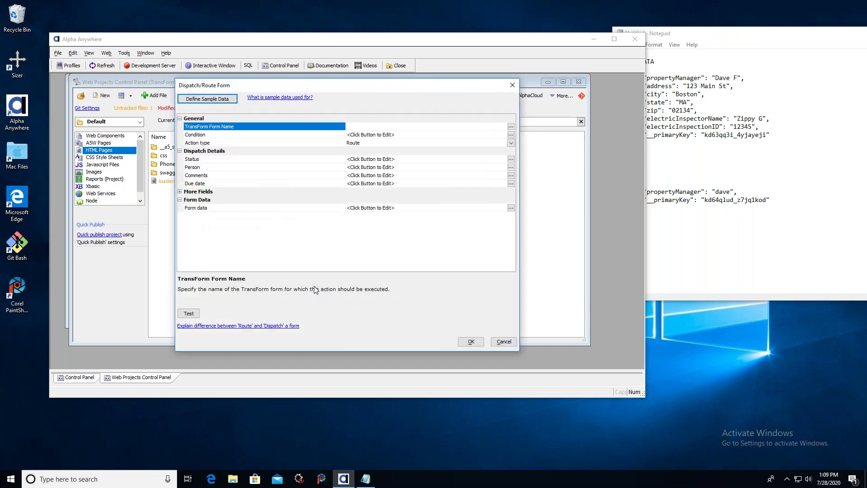
drag(327, 87, 396, 89)
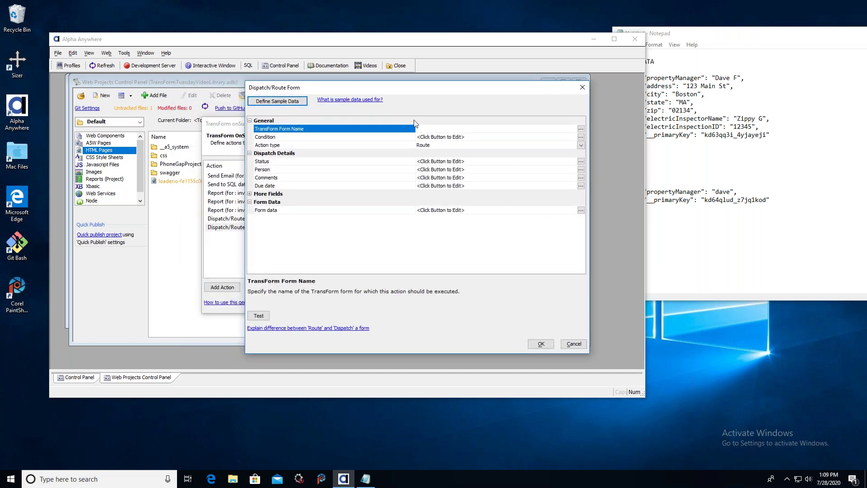
click(580, 129)
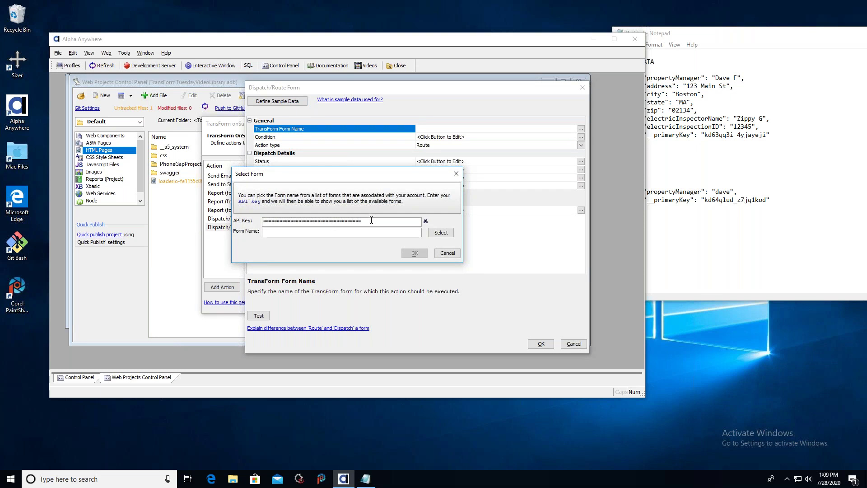
click(441, 233)
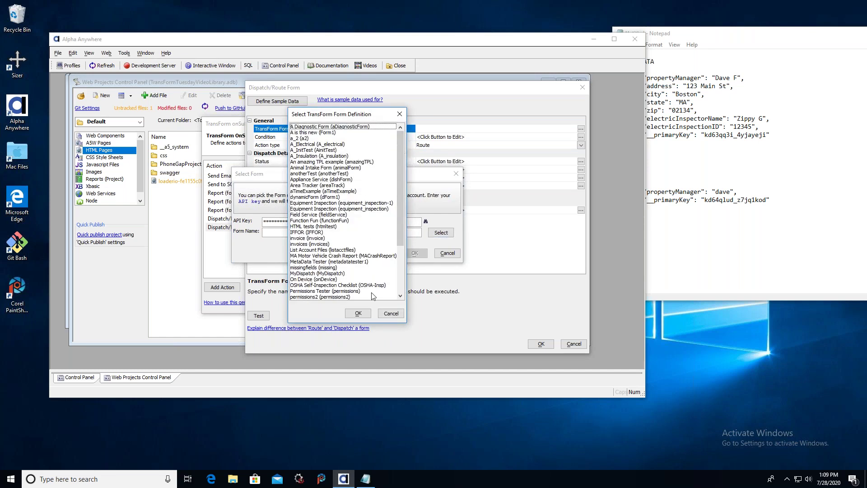
drag(400, 153, 400, 145)
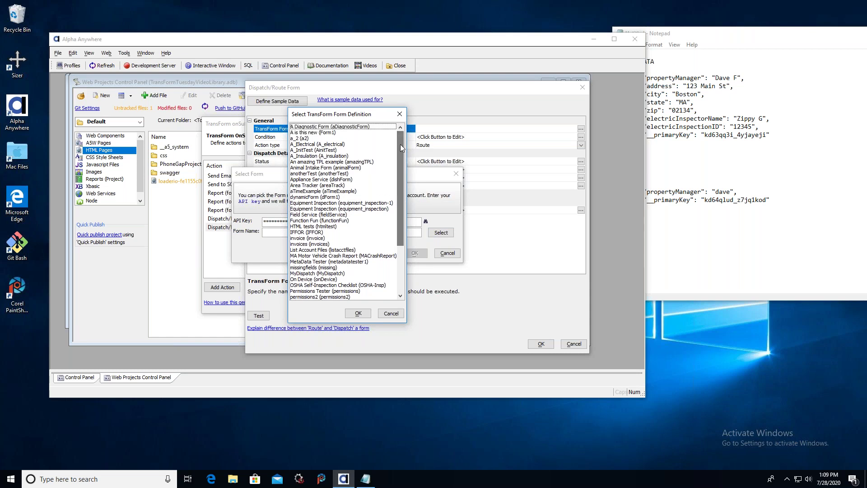
click(339, 145)
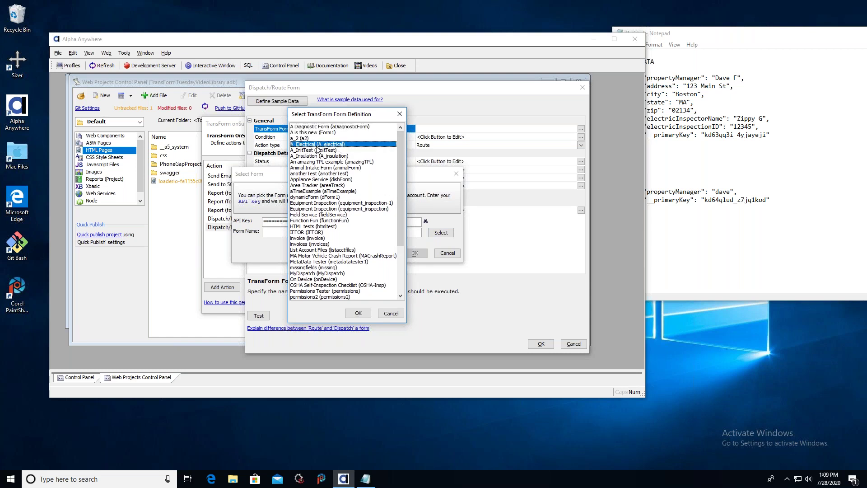
click(358, 313)
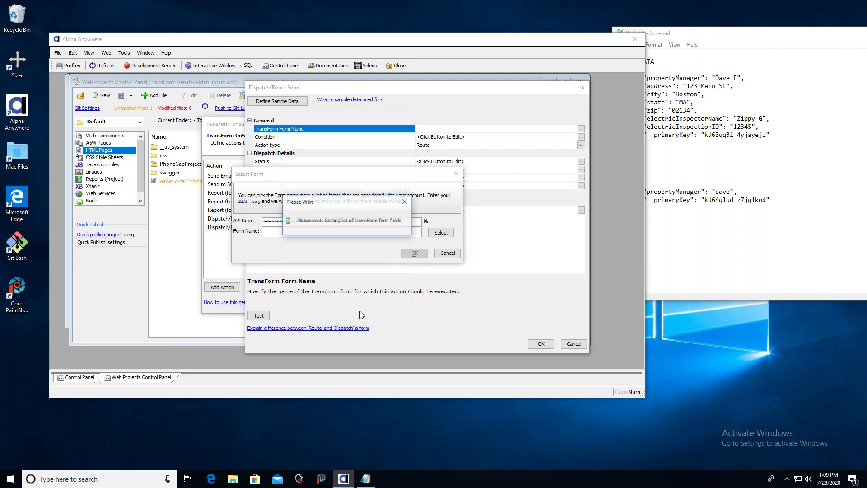
click(414, 253)
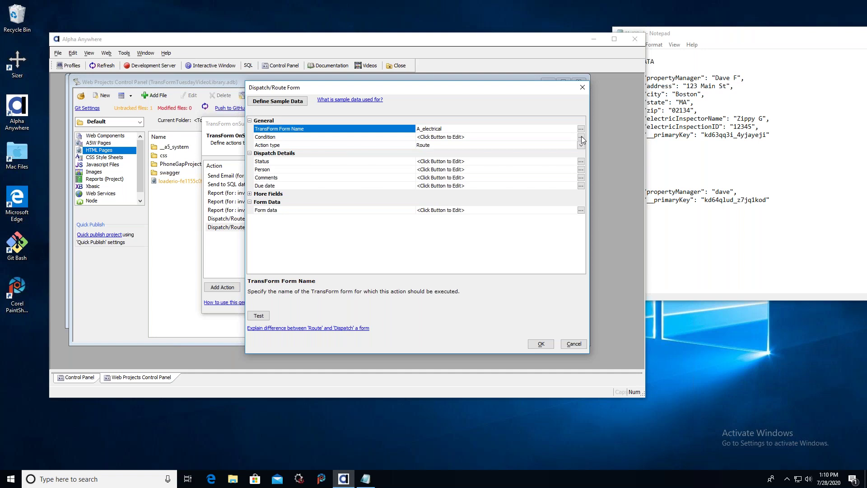
Open the action's Condition code and copy the sample 'var result = true;' line.
click(581, 137)
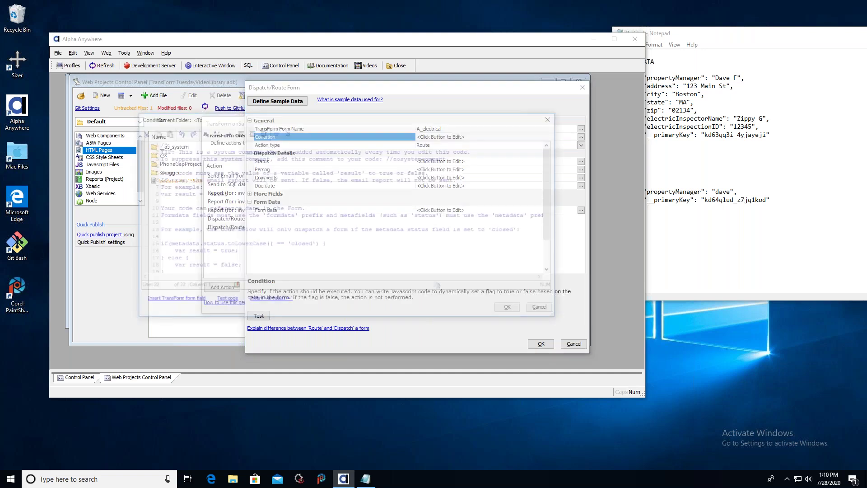
scroll(290, 190, down, 2)
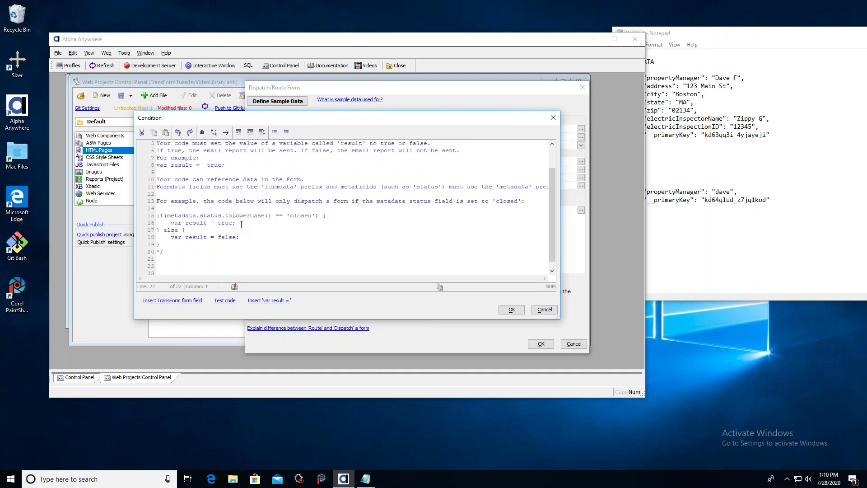
drag(242, 223, 159, 223)
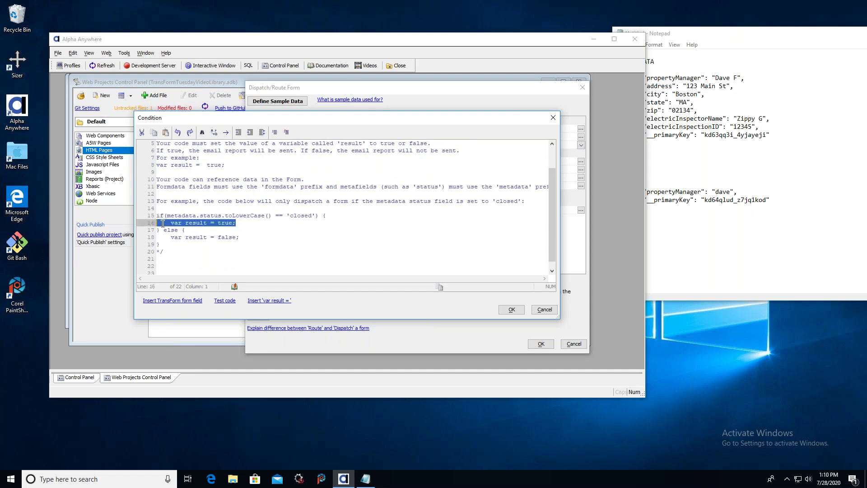
right_click(178, 223)
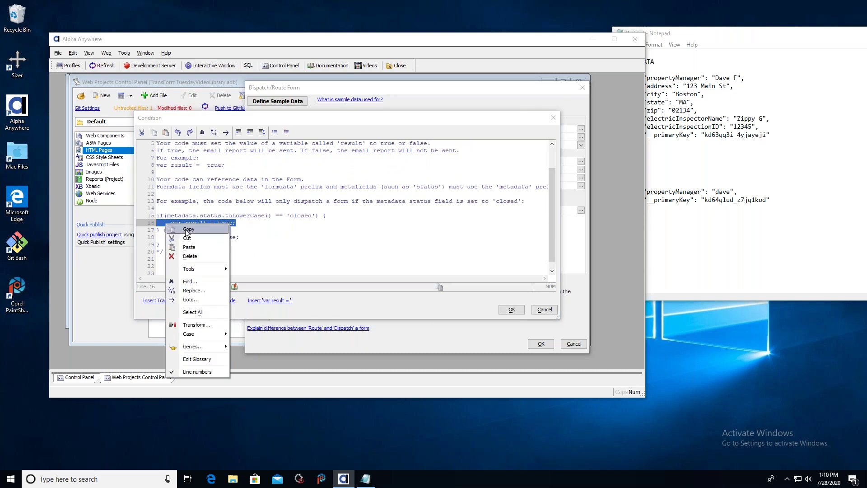
click(302, 224)
drag(551, 176, 552, 182)
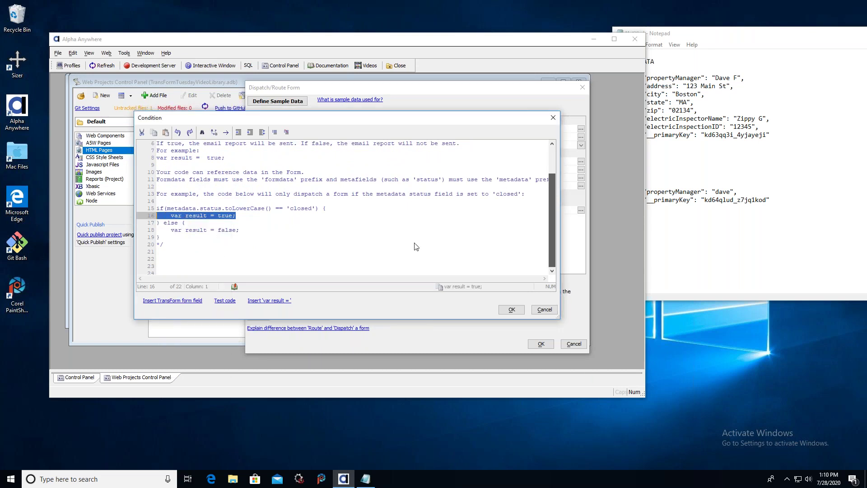
Paste 'var result = true;' unindented below the comment block and accept the condition.
click(170, 254)
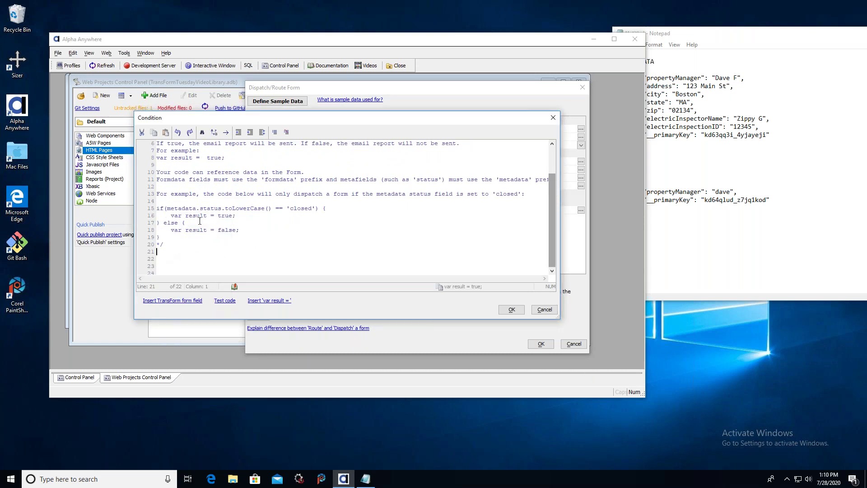
drag(235, 216, 156, 215)
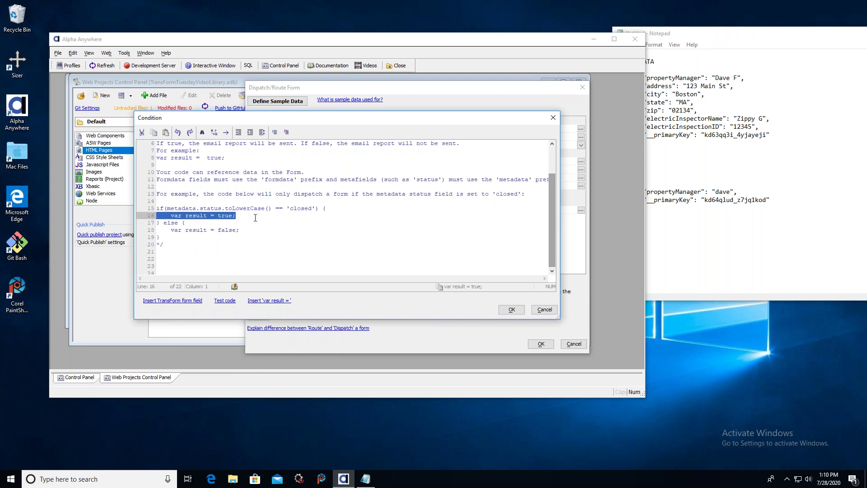
click(179, 252)
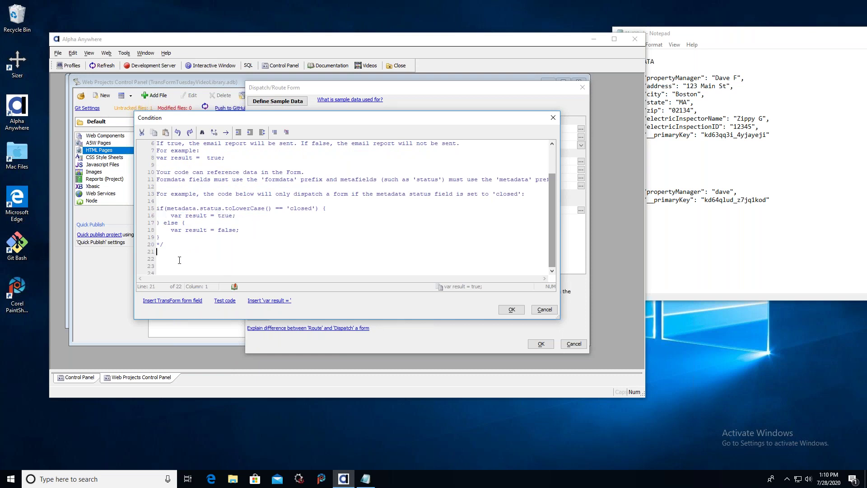
key(ctrl+v)
click(176, 260)
key(BackSpace)
click(511, 309)
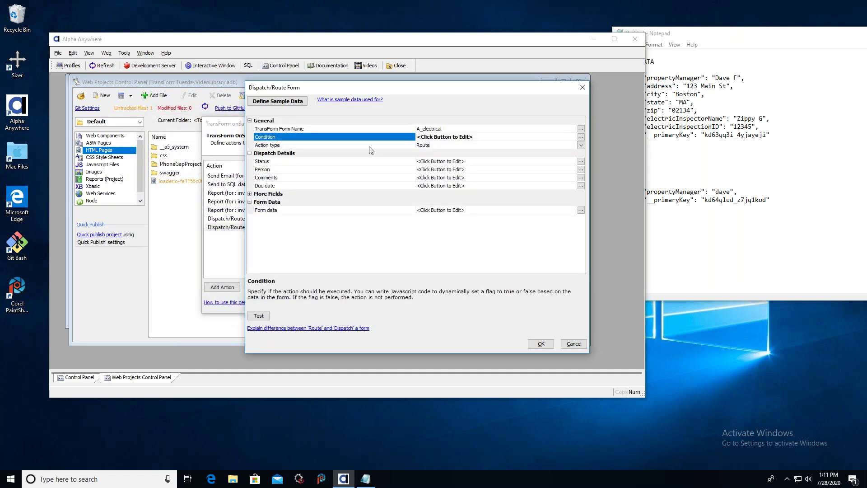
Switch the action type from Route to Dispatch.
click(582, 145)
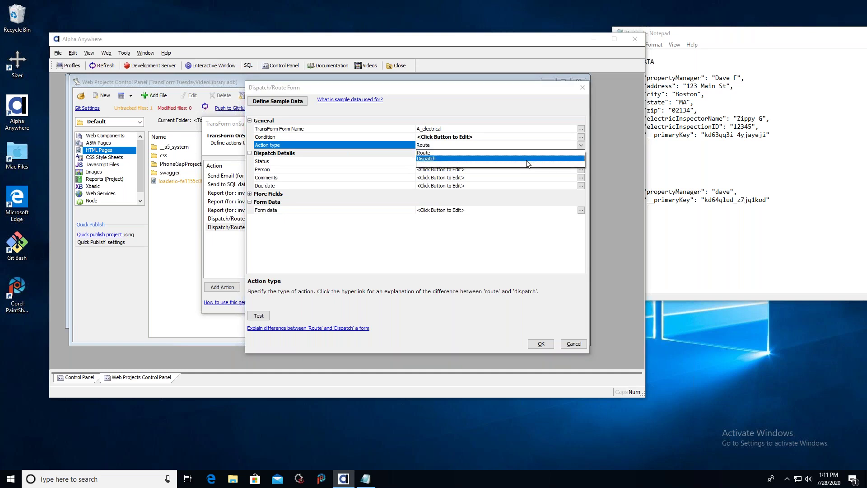
click(527, 159)
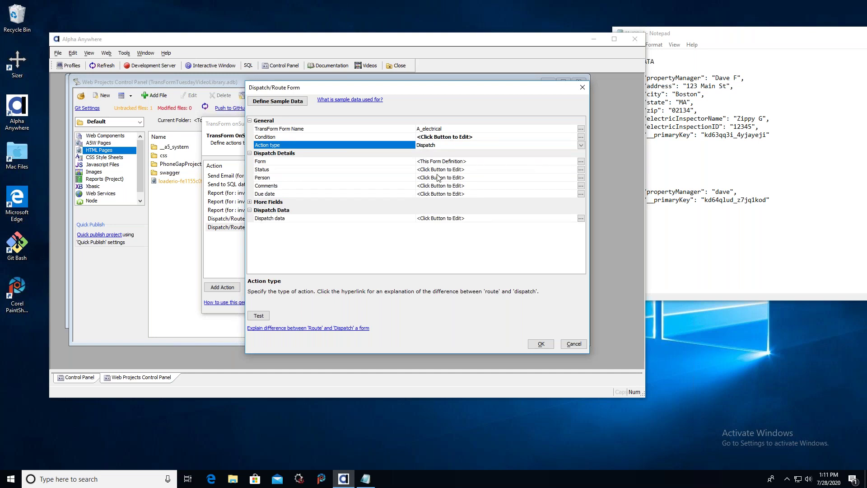
Set the dispatched Form to Different form and choose A_Insulation from the account's forms.
click(580, 162)
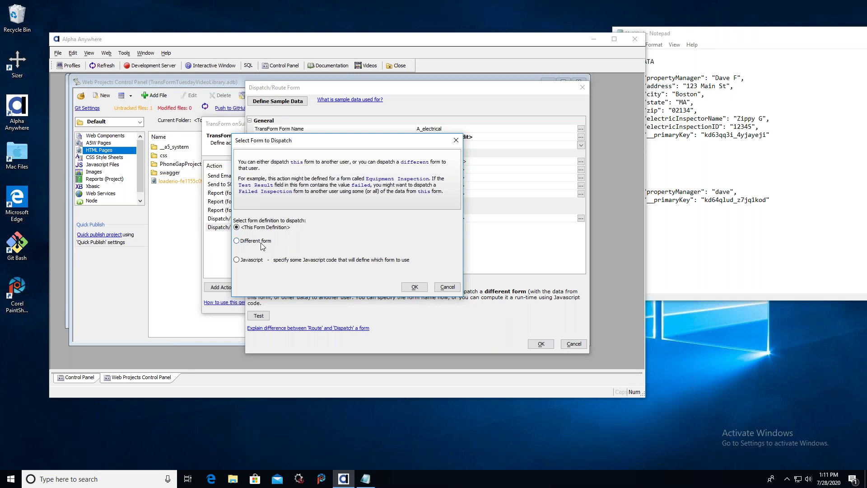
click(237, 241)
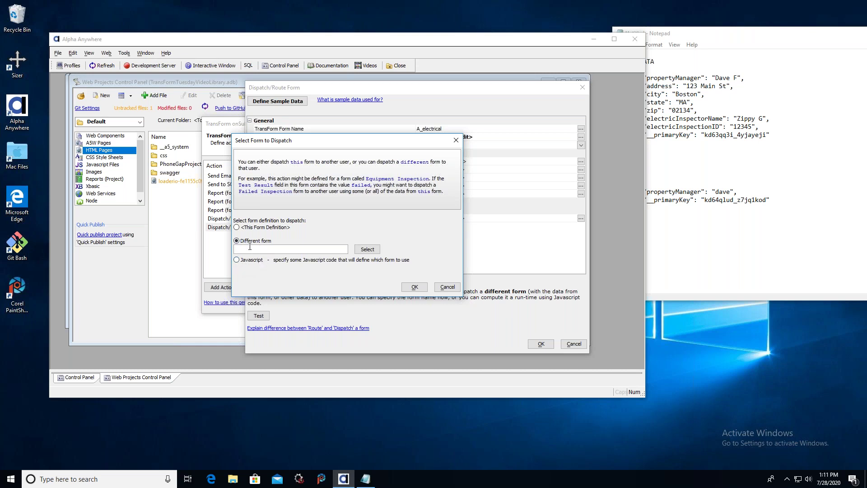
click(367, 249)
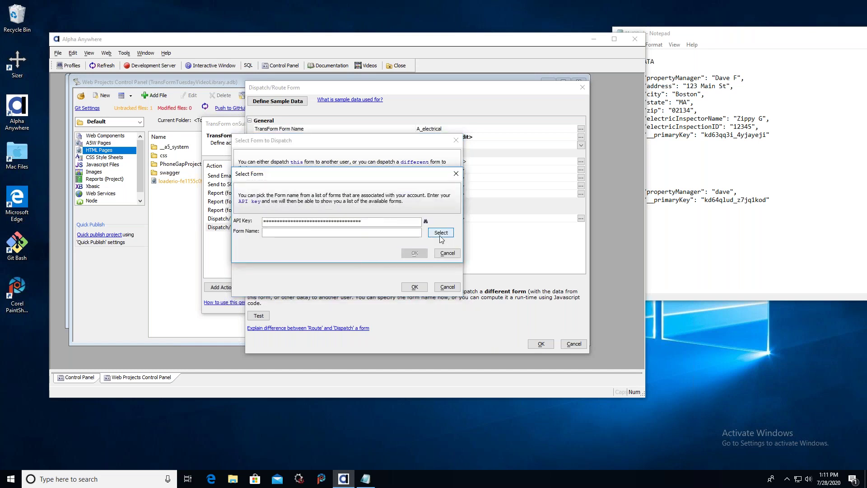
click(441, 233)
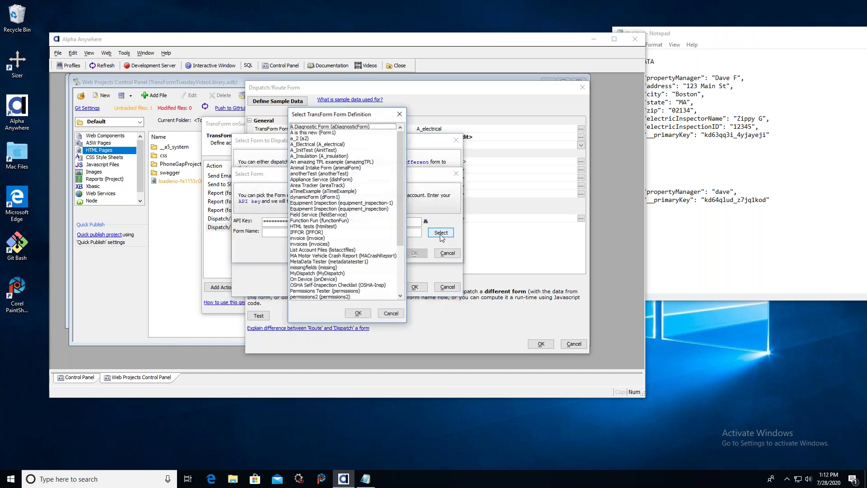
click(325, 156)
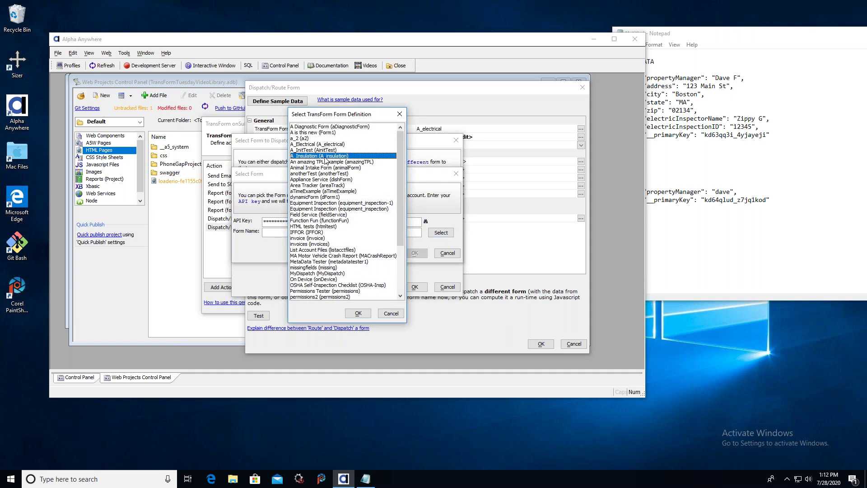
click(357, 313)
click(415, 252)
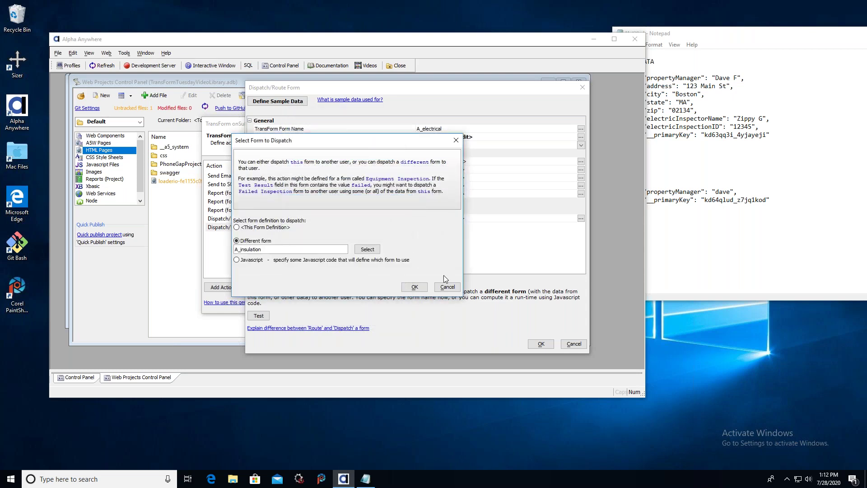
click(414, 287)
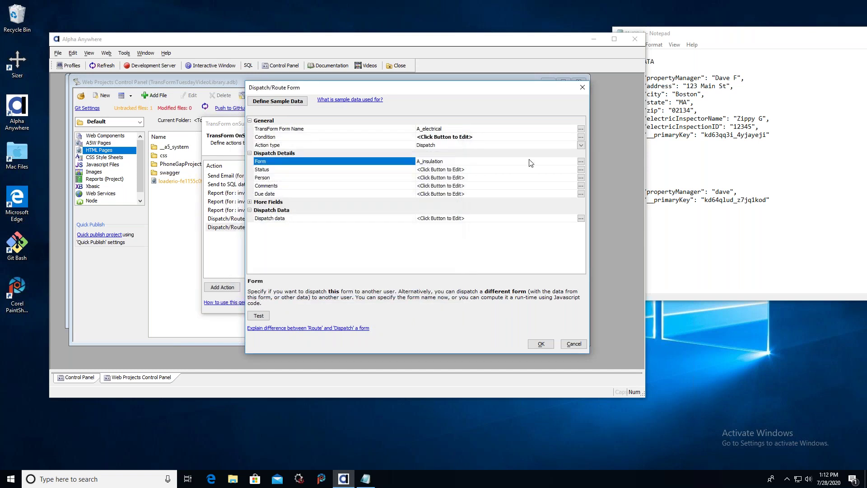
Set the Status code to "var result = 'Open';" by pasting the sample line below the comment.
click(581, 171)
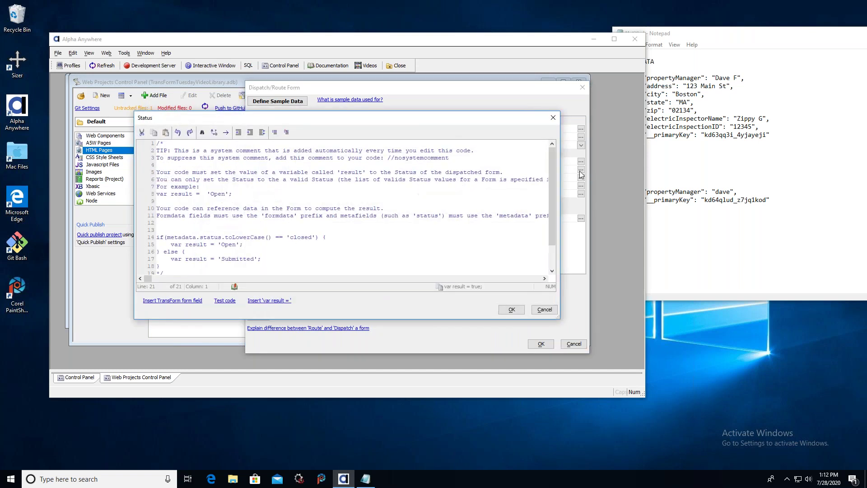
scroll(288, 255, down, 1)
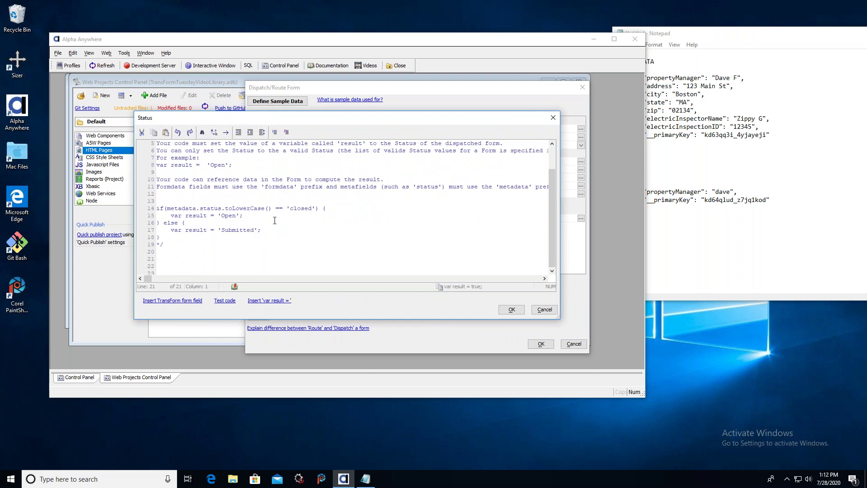
drag(257, 215, 156, 216)
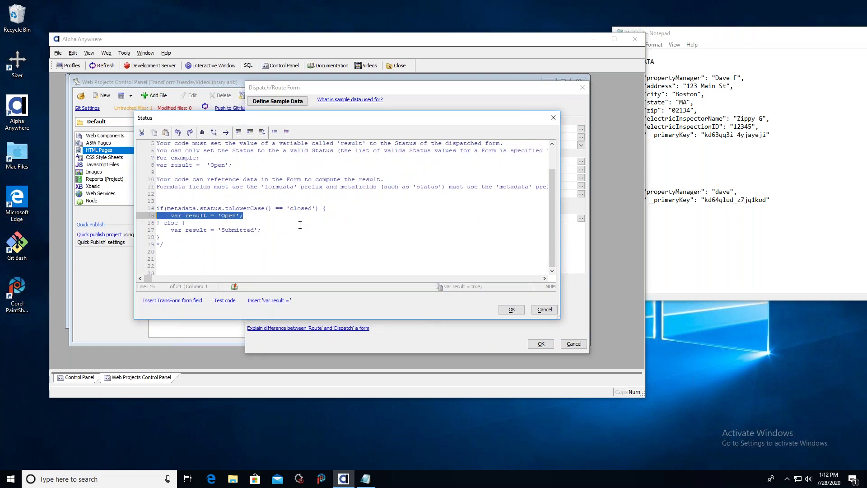
key(ctrl+c)
click(195, 255)
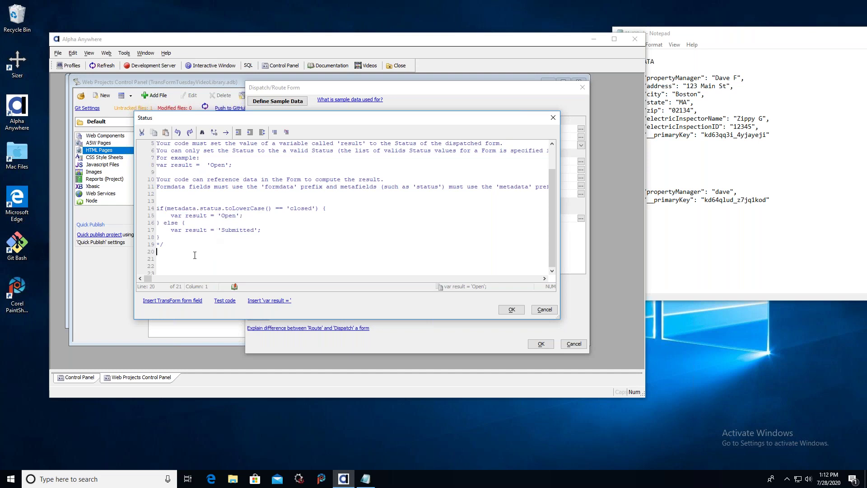
key(ctrl+v)
click(511, 310)
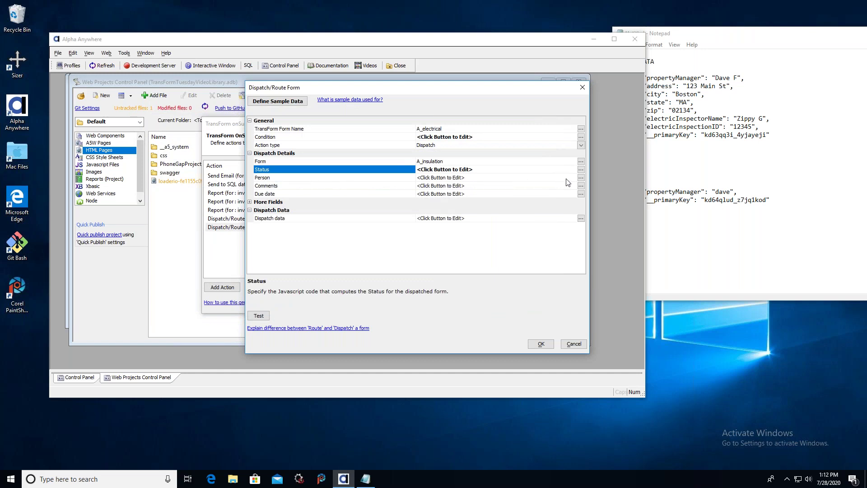
Make the Person code return the recipient's e-mail address, pasted from the sample result line.
click(581, 177)
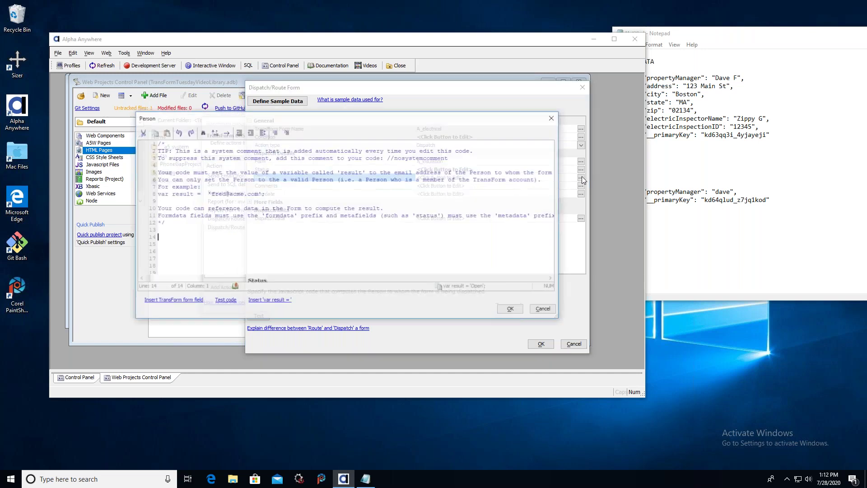
drag(260, 193, 153, 194)
right_click(191, 194)
click(189, 228)
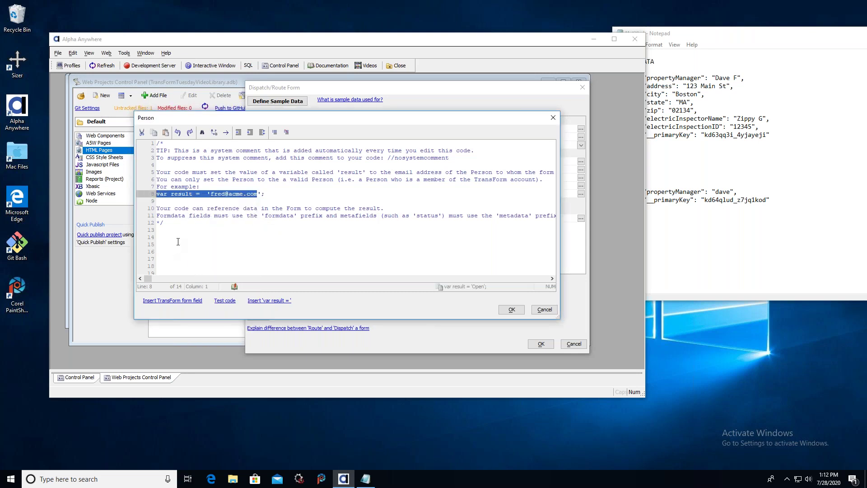
shift+click(178, 241)
right_click(178, 242)
click(167, 233)
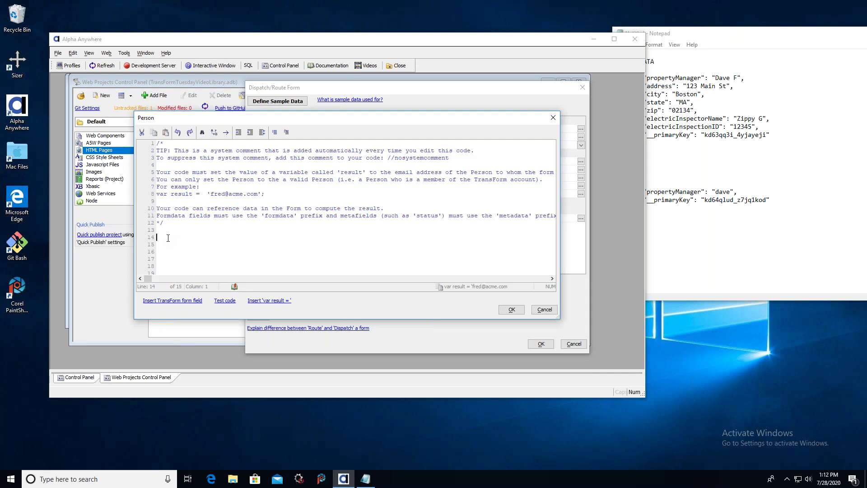
key(ctrl+v)
key(shift+Left)
key(shift+Left)
key(shift+Left)
key(shift+Left)
key(shift+Left)
key(shift+Left)
key(shift+Left)
key(shift+Left)
key(shift+Left)
key(shift+Left)
key(shift+Left)
key(shift+Left)
key(shift+Left)
click(513, 310)
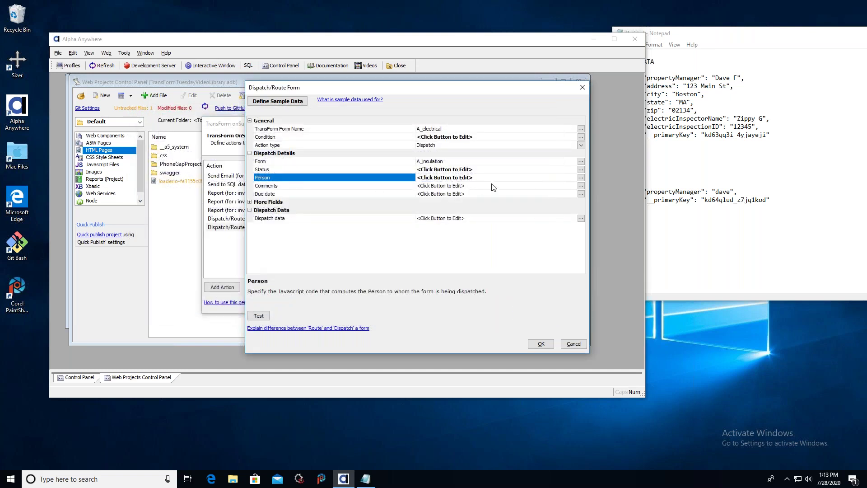
click(493, 187)
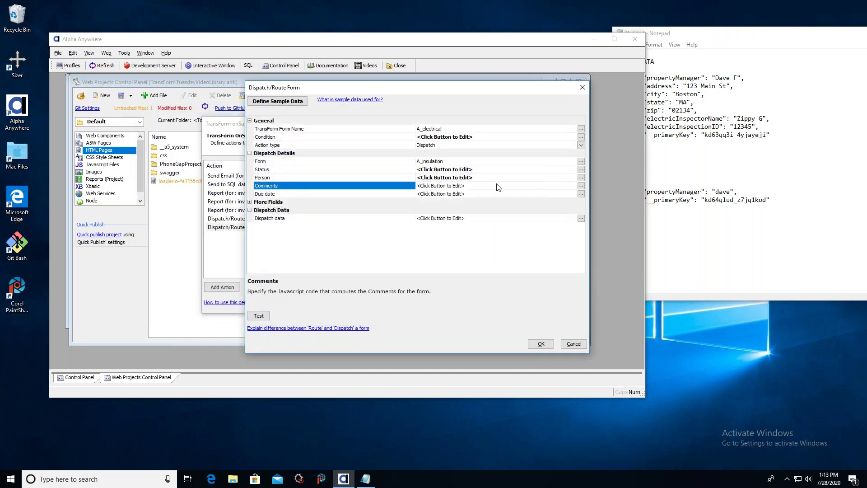
Set the Comments code to var result = 'no comment' using the example line.
click(581, 186)
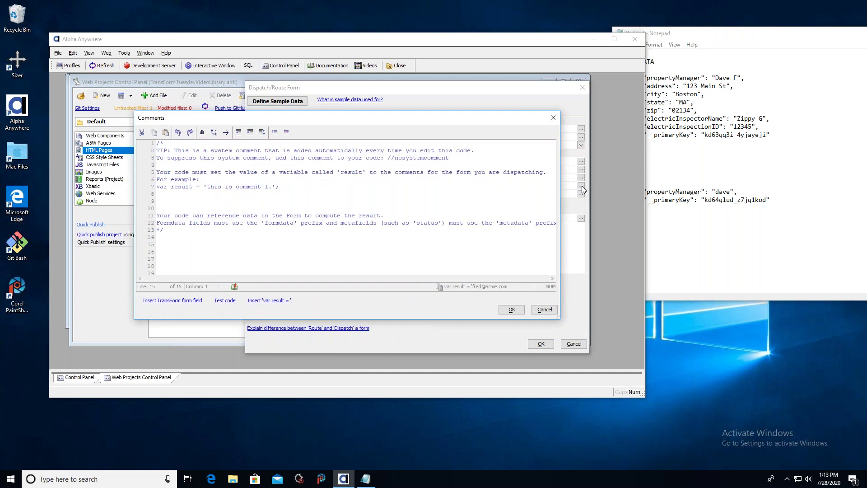
drag(280, 187, 121, 191)
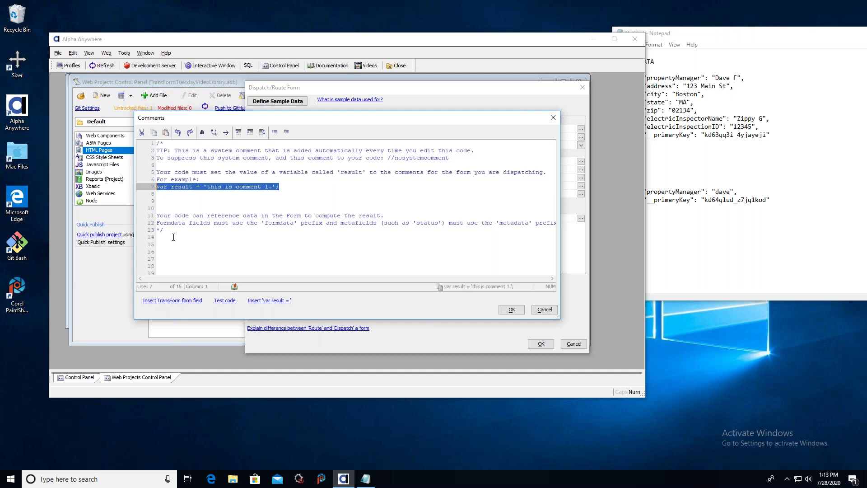
click(176, 239)
key(ctrl+v)
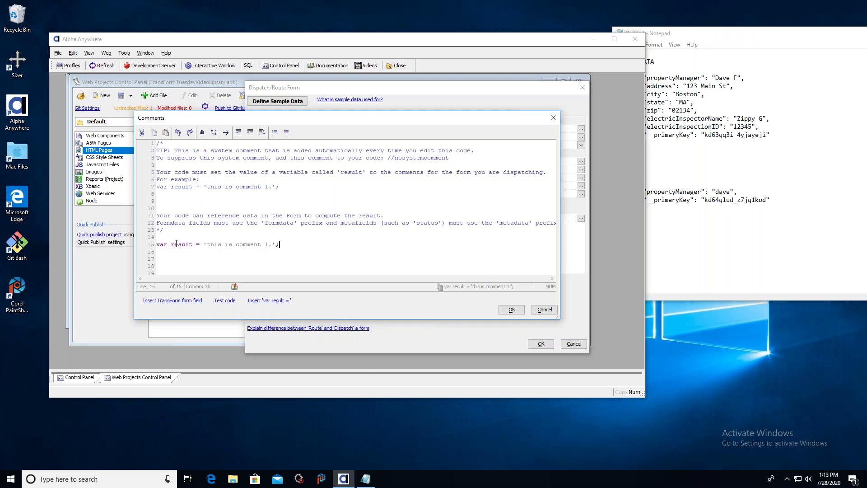
key(shift+Left)
key(shift+Left)
key(shift+Left)
key(shift+Left)
key(shift+Left)
key(shift+Left)
key(shift+Left)
key(shift+Left)
key(shift+Left)
key(shift+Left)
key(shift+Left)
key(shift+Left)
key(shift+Left)
key(shift+Left)
key(shift+Left)
key(shift+Left)
key(shift+Left)
key(shift+Left)
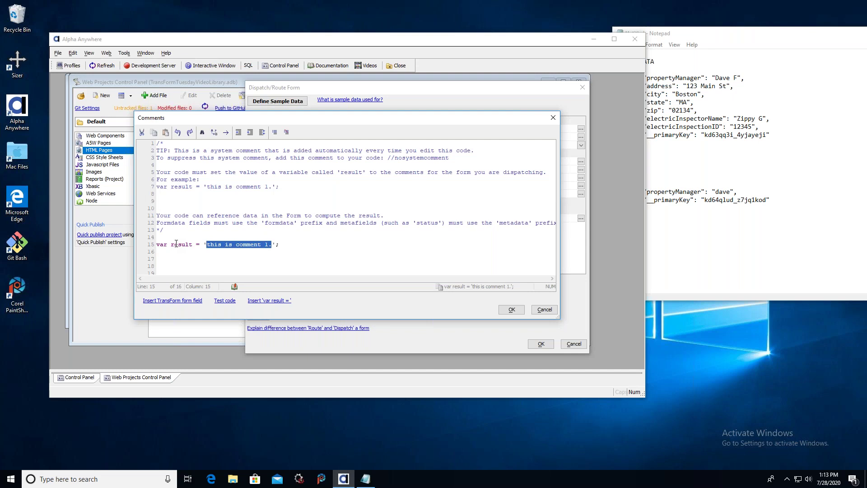
text(no comment)
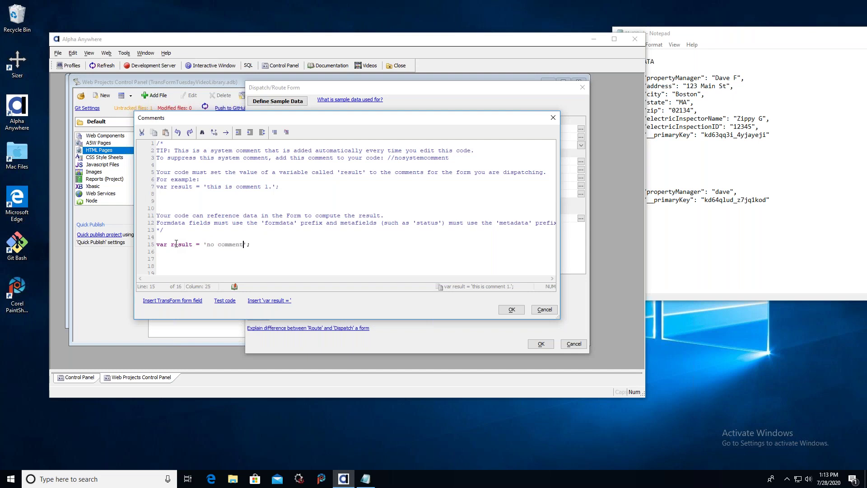
click(509, 310)
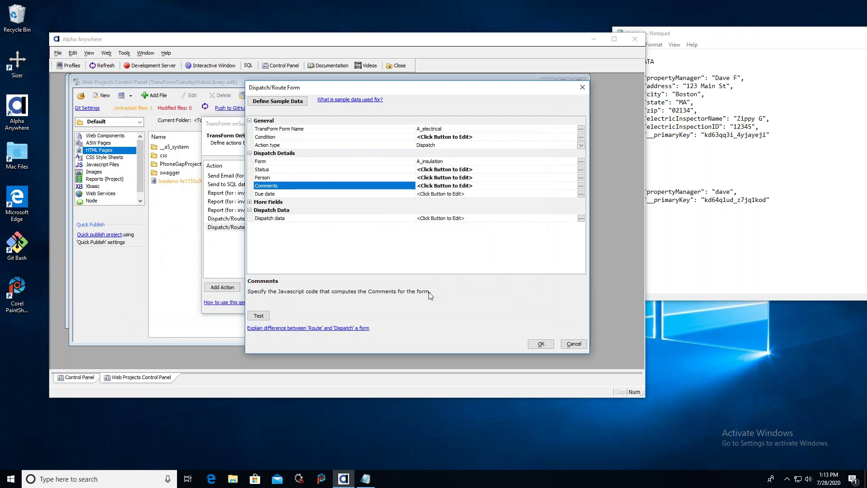
Set the Due date code to var result = '2023-12-18' by changing the example's 2019 to 2023.
click(580, 193)
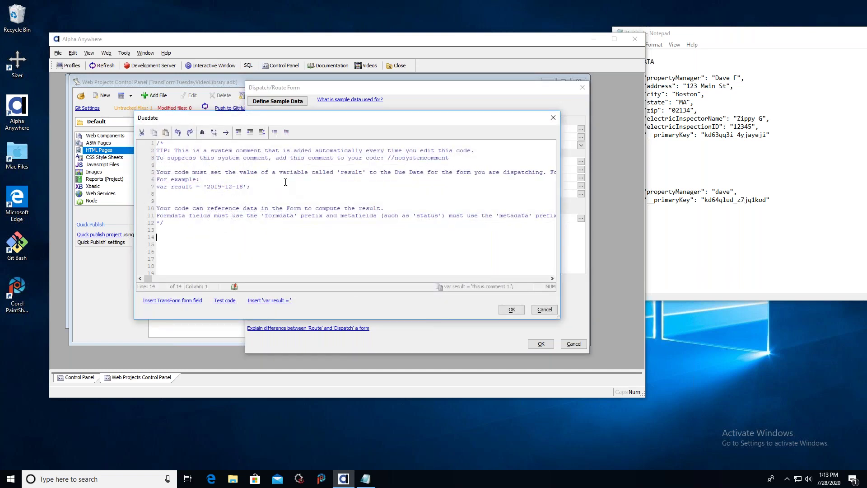
triple_click(287, 186)
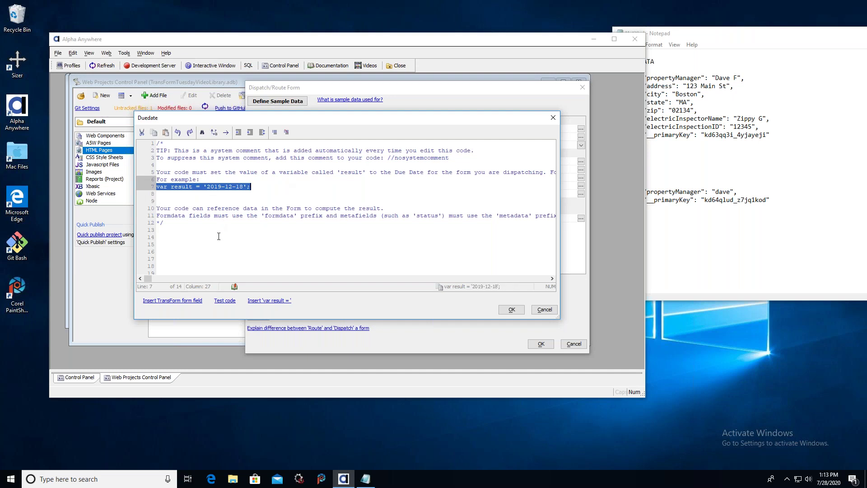
click(176, 226)
key(Return)
key(ctrl+v)
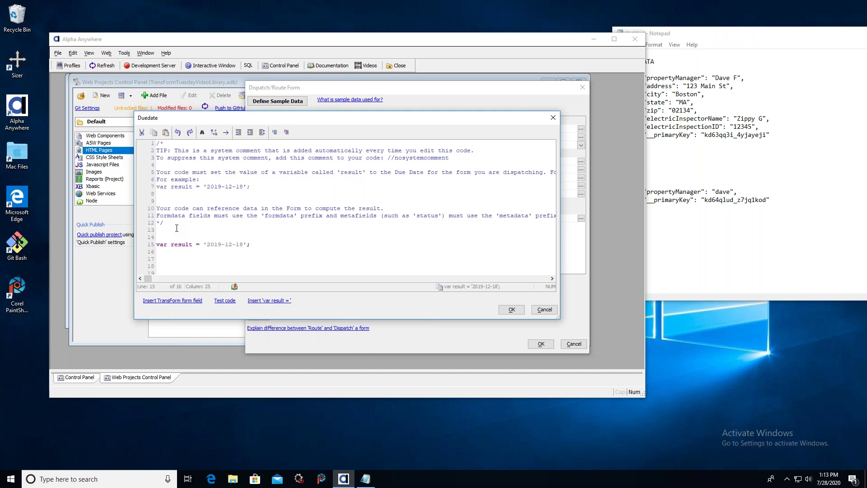
key(shift+Left)
key(shift+Left)
key(shift+Left)
key(shift+Left)
key(shift+Left)
key(shift+Left)
key(shift+Left)
key(Left)
key(shift+Right)
key(shift+Right)
text(23)
click(511, 310)
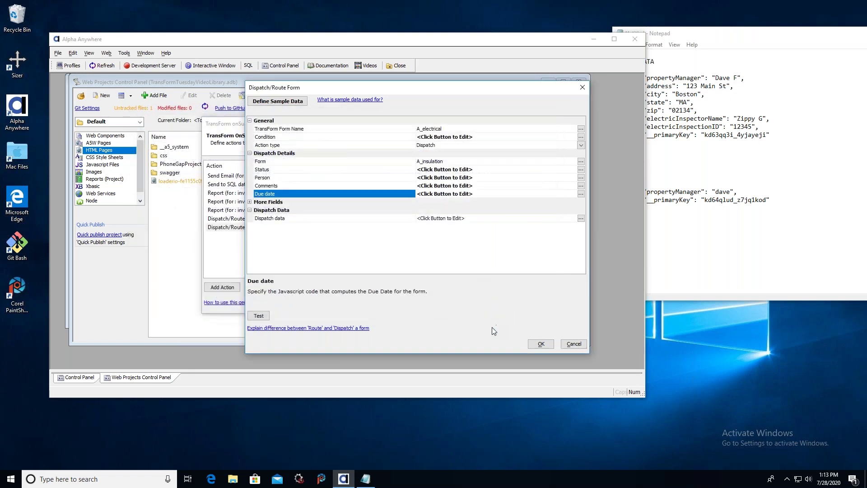
click(250, 202)
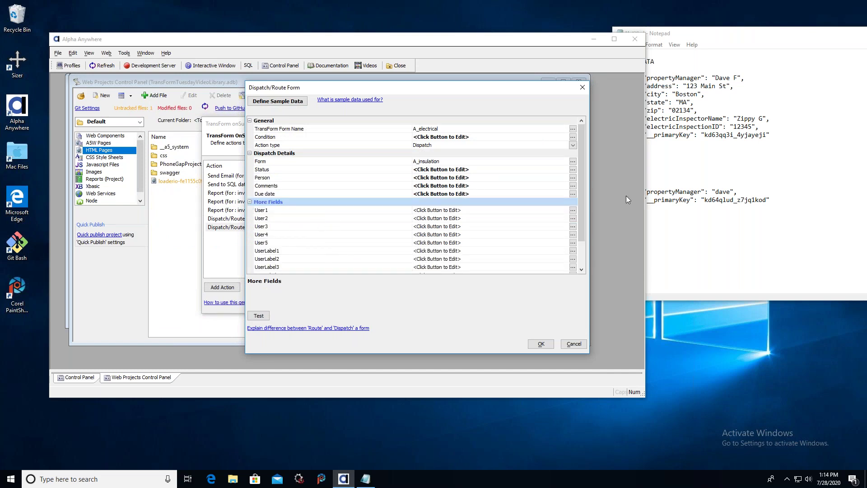
scroll(579, 186, down, 2)
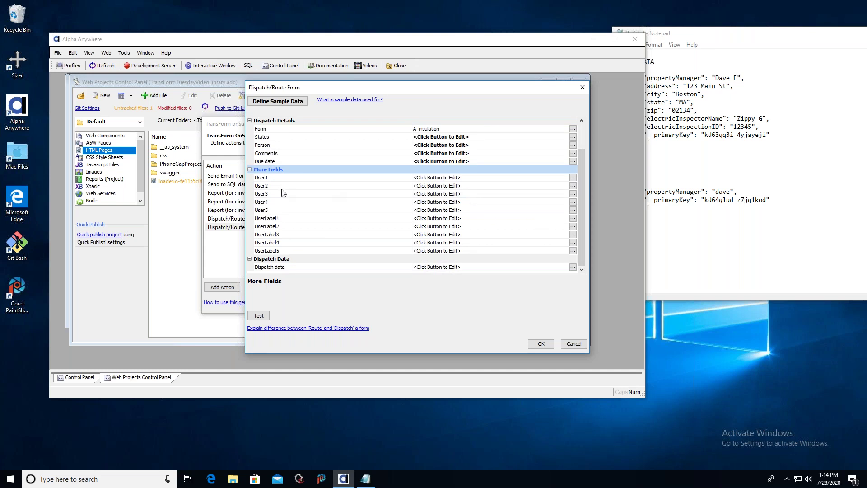
click(250, 170)
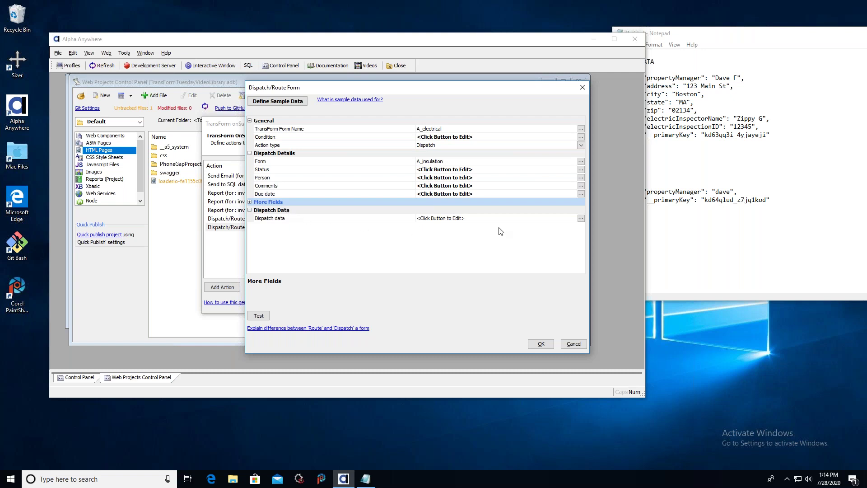
Copy the example obj.data block in the Dispatch data code and paste it below the comment.
click(582, 219)
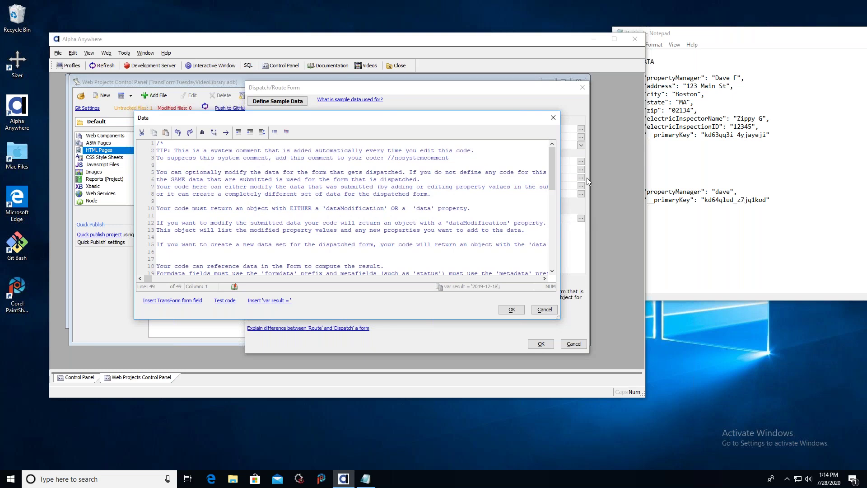
drag(551, 152, 545, 239)
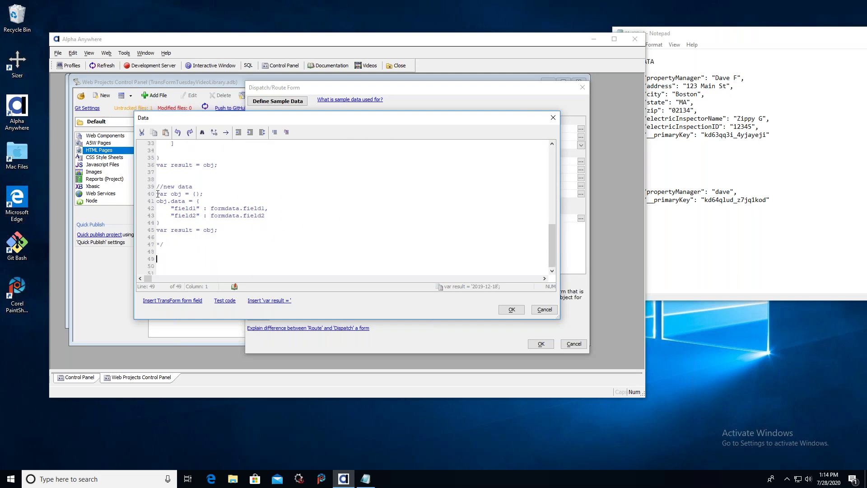
drag(157, 193, 239, 236)
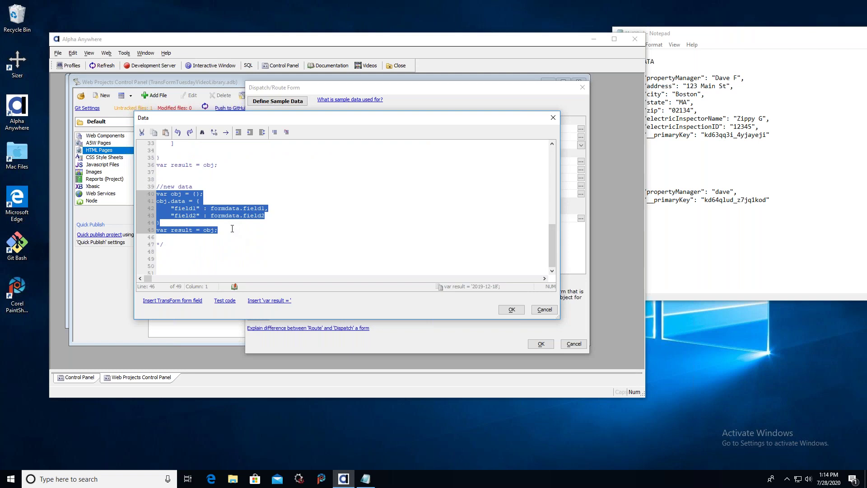
right_click(196, 199)
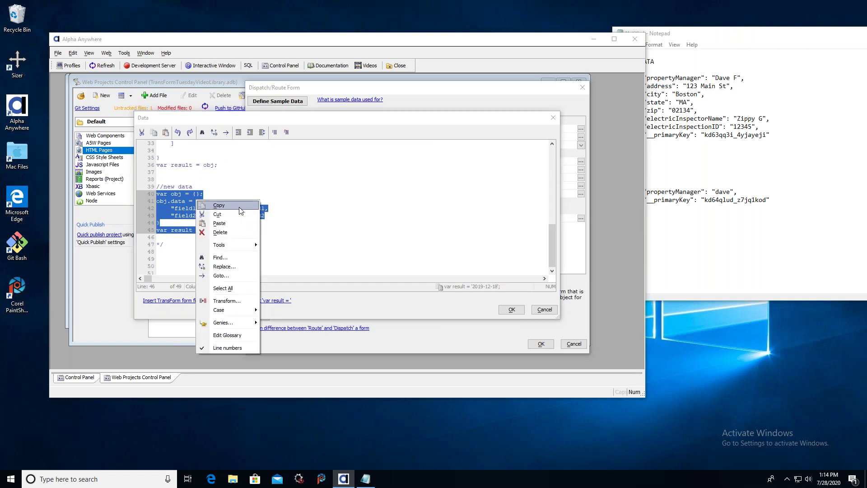
click(240, 206)
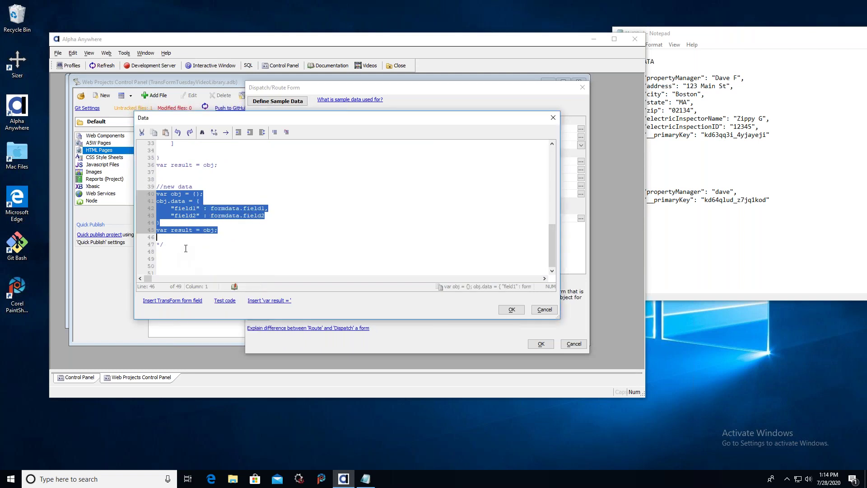
click(184, 246)
key(Return)
key(Return)
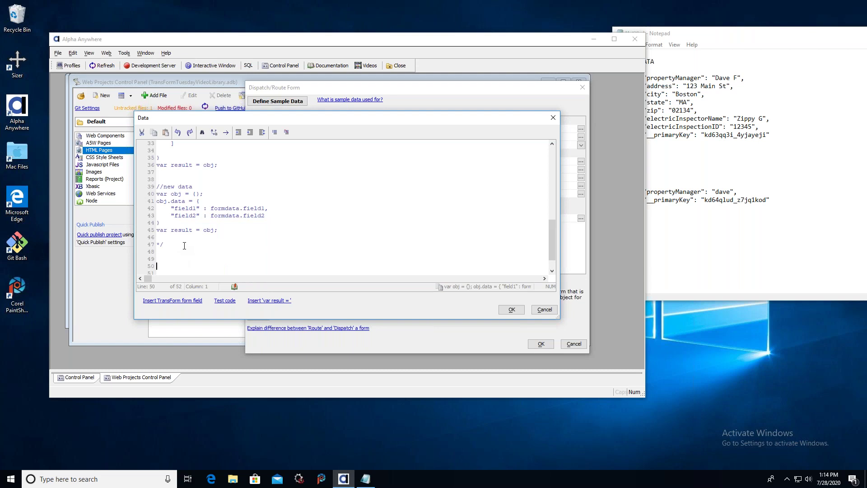
key(ctrl+v)
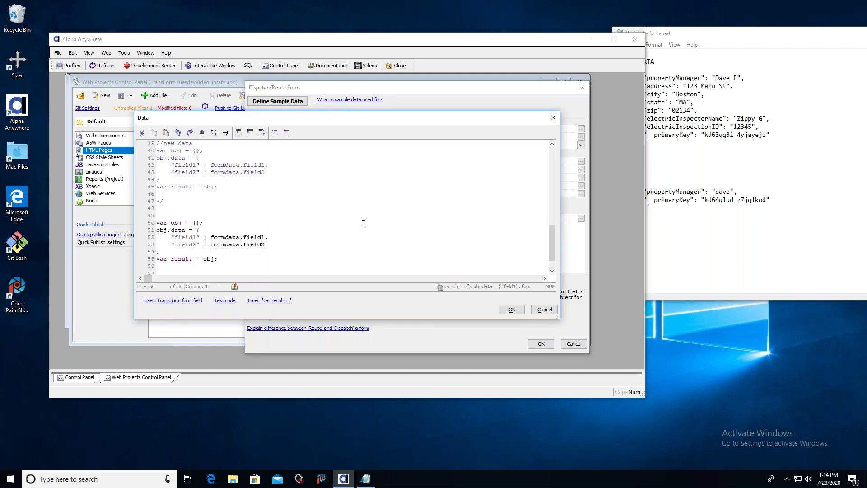
Review the pasted result and formdata.field1 lines, placing the sample data notes beside the code.
scroll(338, 222, down, 1)
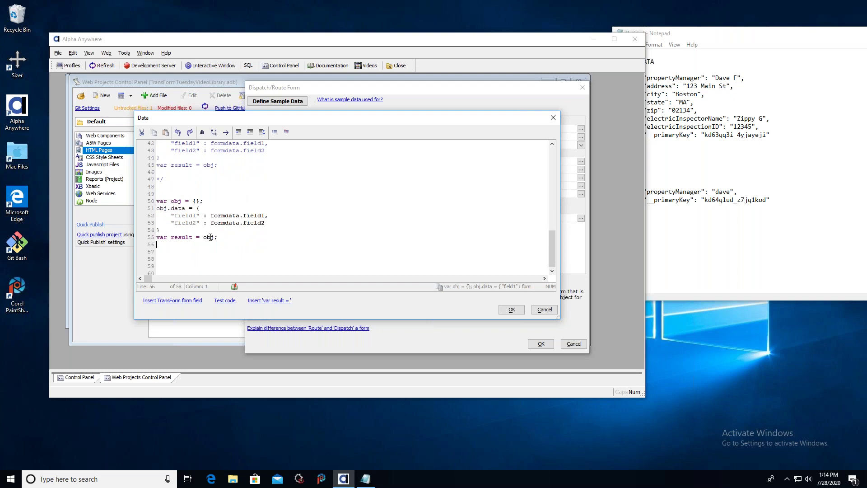
drag(217, 237, 159, 237)
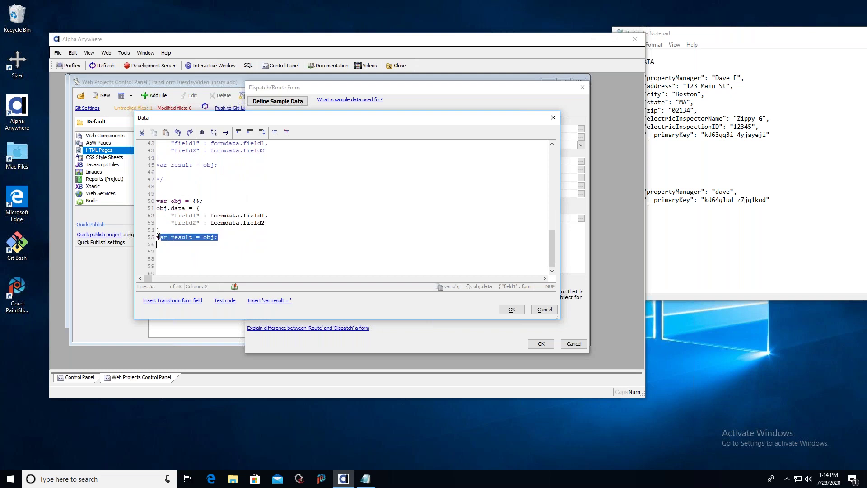
click(223, 237)
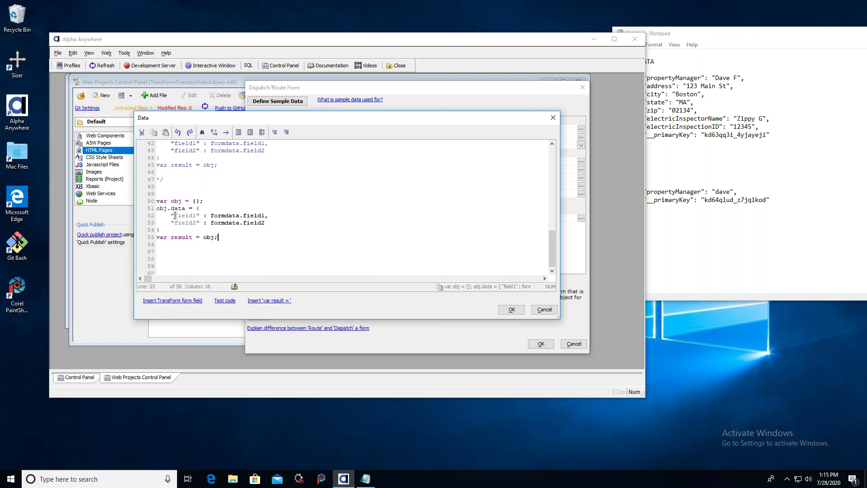
click(178, 216)
drag(211, 216, 269, 215)
click(273, 216)
drag(685, 34, 423, 67)
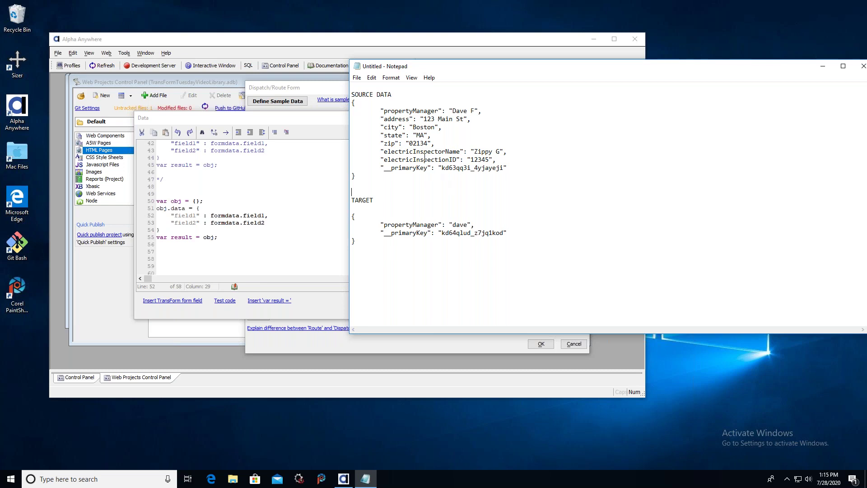
Rename the line 52 key from field1 to propertyManager, matching the source data.
drag(385, 111, 439, 112)
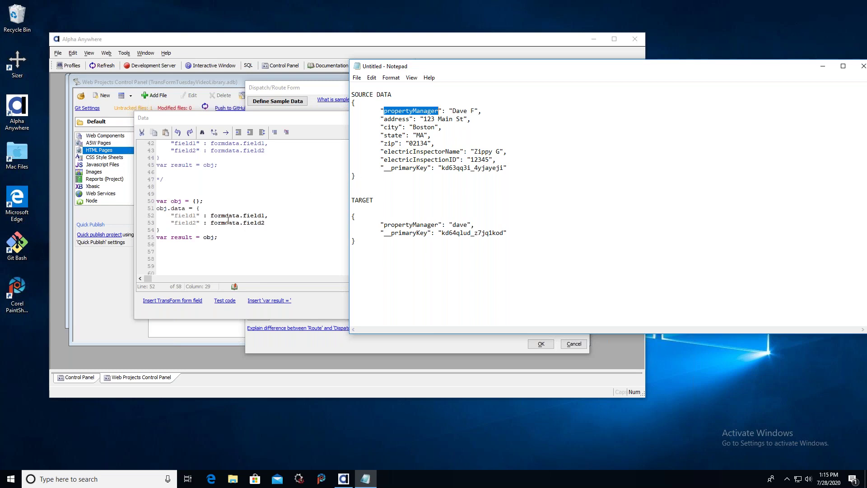
click(197, 217)
key(shift+Left)
key(shift+Left)
key(shift+Left)
key(shift+Left)
key(shift+Left)
key(shift+Left)
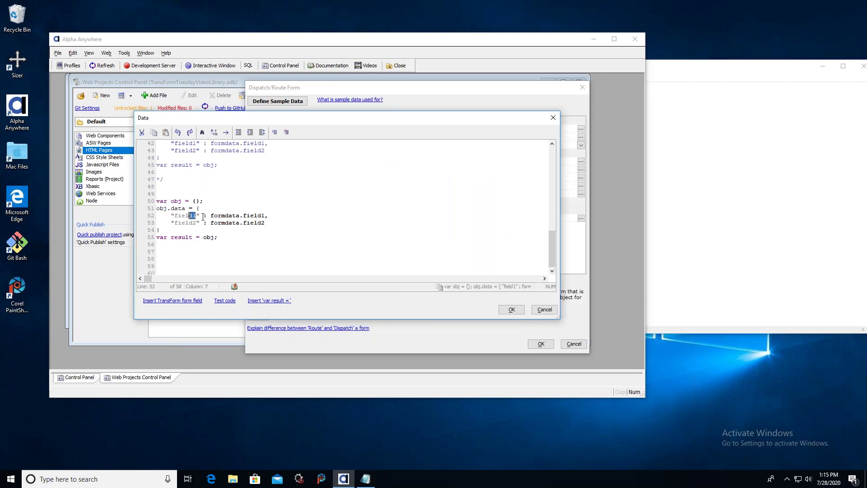
text(propertyManager)
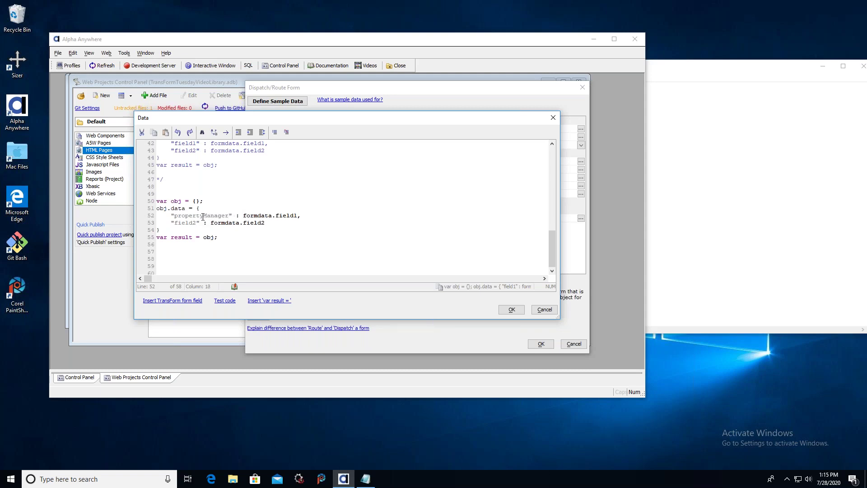
Change formdata.field1 on line 52 to formdata.propertyManager.
key(shift+Right)
key(shift+Right)
key(shift+Right)
key(shift+Right)
key(shift+Right)
key(shift+Right)
key(shift+Right)
key(shift+Right)
key(shift+Right)
key(shift+Right)
key(shift+Right)
key(shift+Right)
key(Left)
key(Left)
key(shift+Right)
key(shift+Right)
key(shift+Right)
key(shift+Right)
key(shift+Right)
key(shift+Right)
click(678, 151)
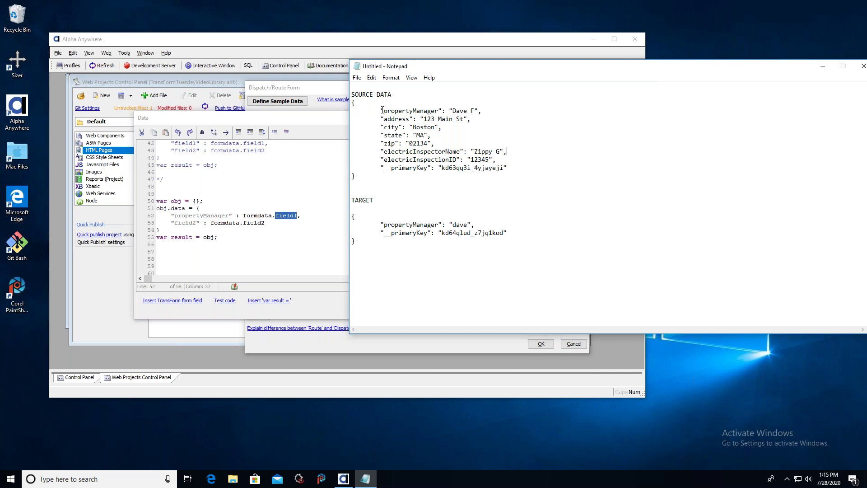
drag(383, 111, 436, 111)
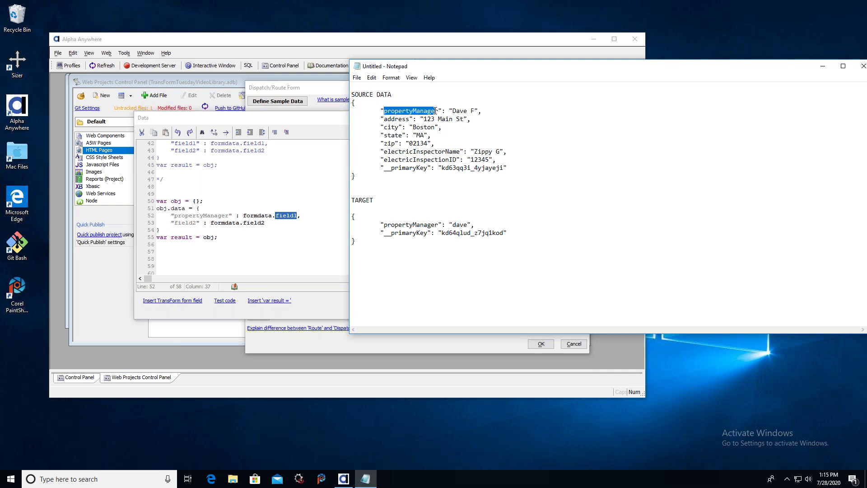
click(281, 216)
double_click(286, 215)
text(propertyMan)
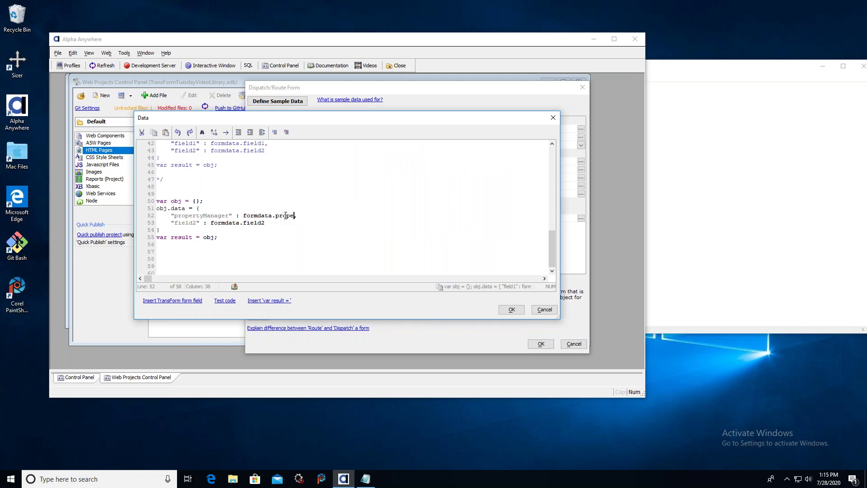
text(ager)
key(Down)
click(676, 171)
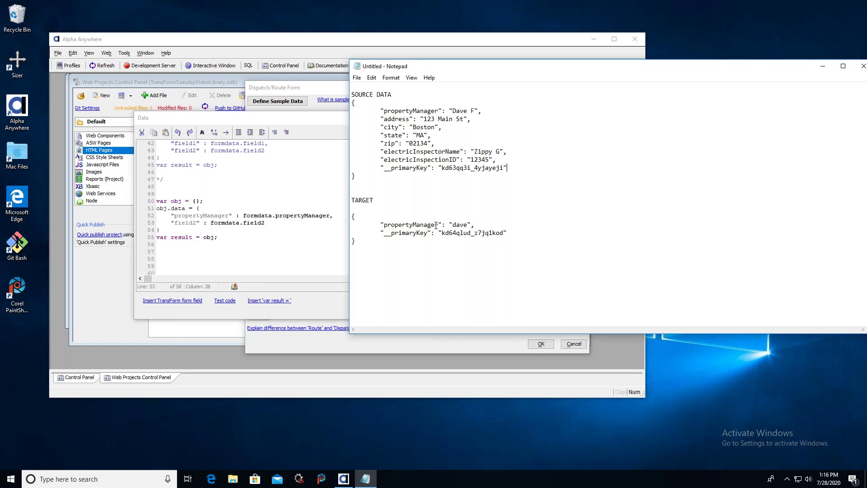
key(super+Tab)
key(super+Tab)
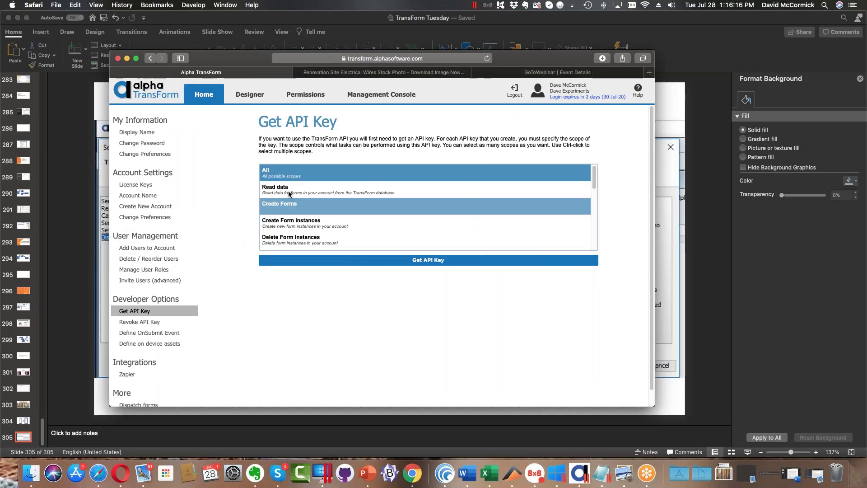
Confirm A_Insulation's Address field is named address, then rename line 53's key to address.
click(253, 97)
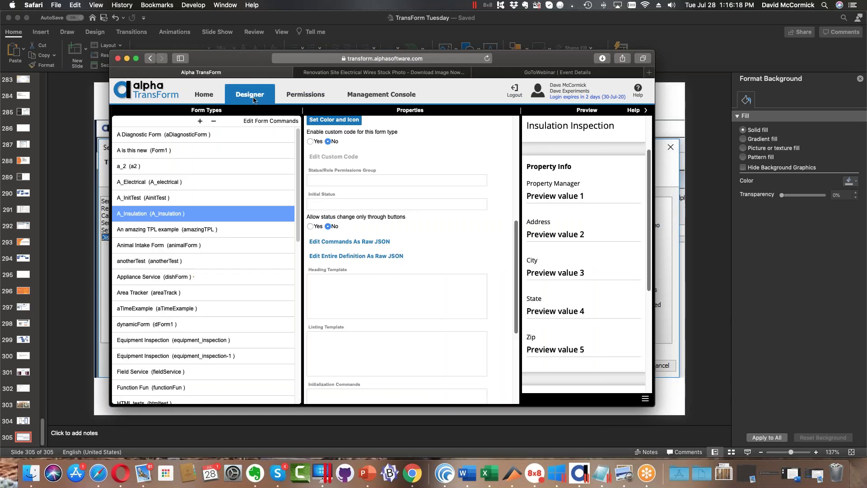
double_click(180, 215)
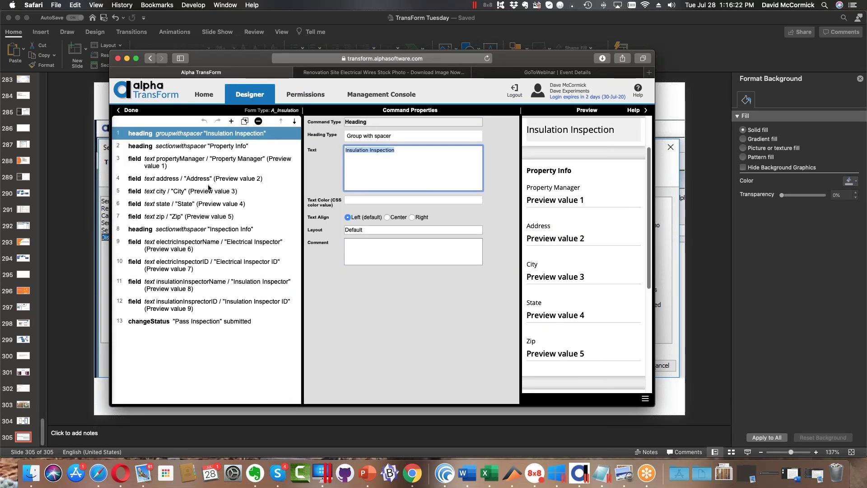
click(228, 181)
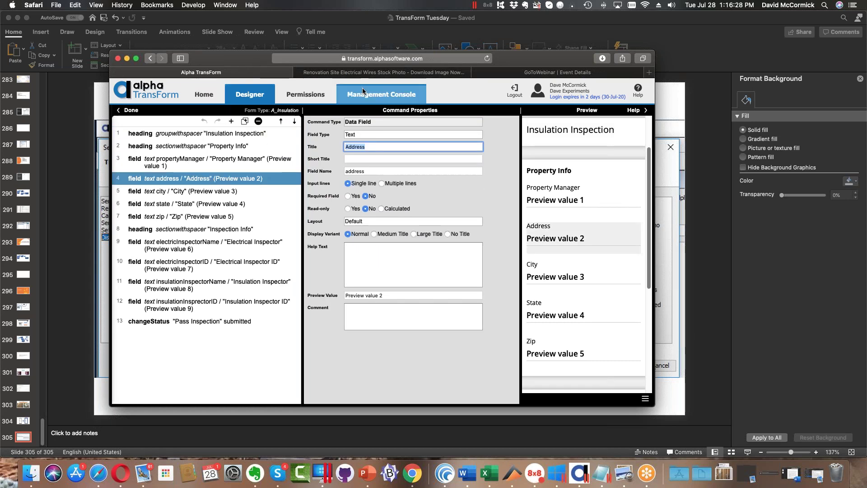
key(super+Tab)
key(super+Tab)
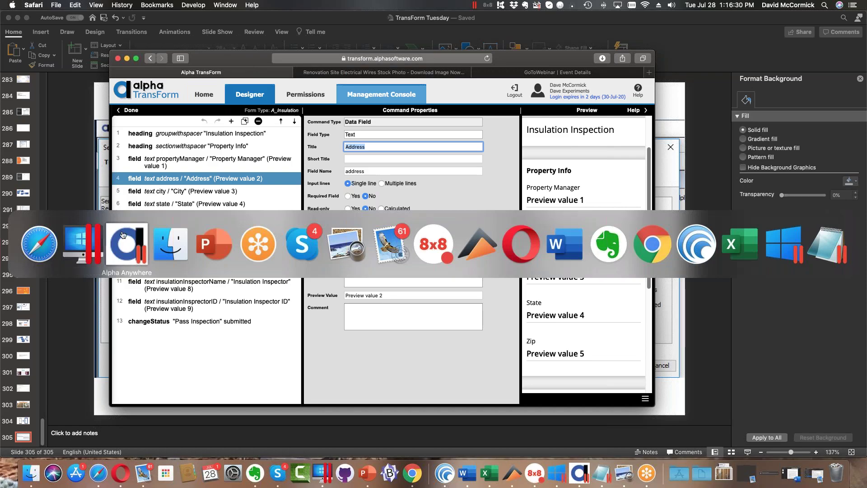
double_click(183, 224)
text(address)
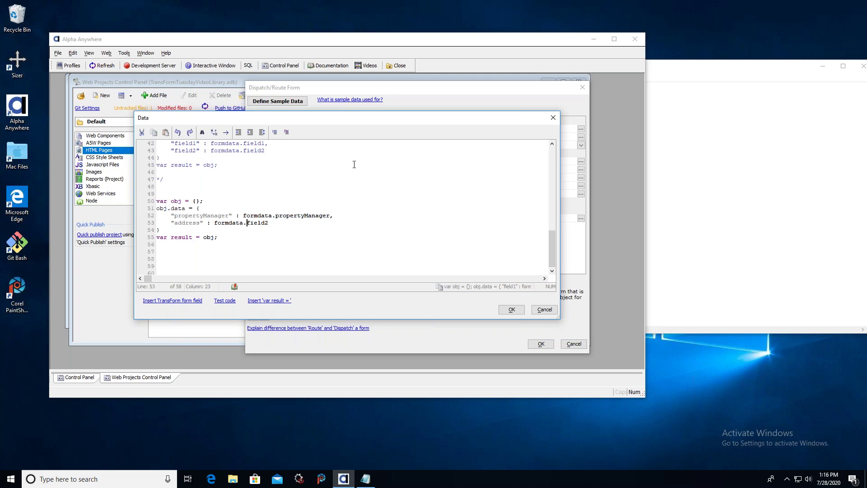
Change formdata.field2 on line 53 to formdata.address and accept the Dispatch data code.
click(675, 77)
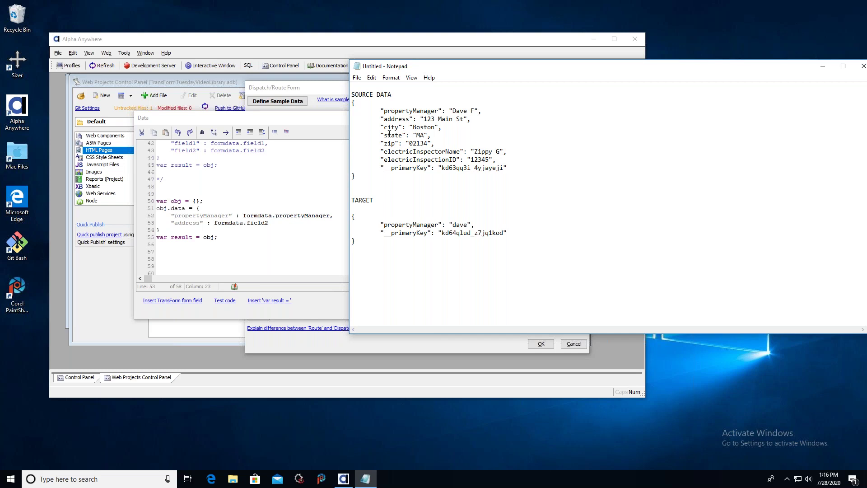
click(270, 223)
key(shift+Left)
key(shift+Left)
key(shift+Left)
key(shift+Left)
key(shift+Left)
key(shift+Left)
text(address)
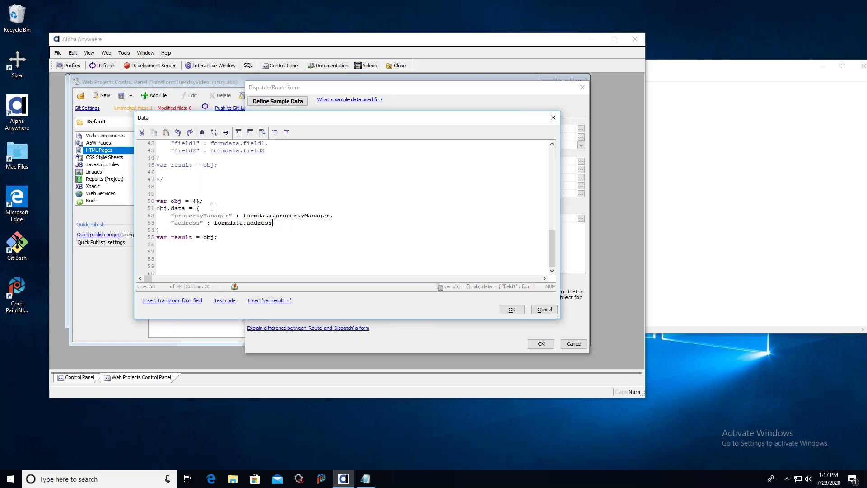
click(510, 310)
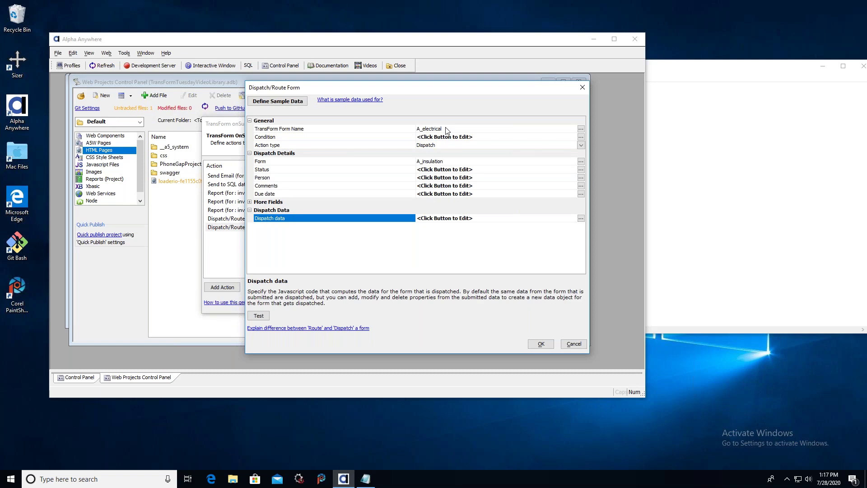
click(311, 130)
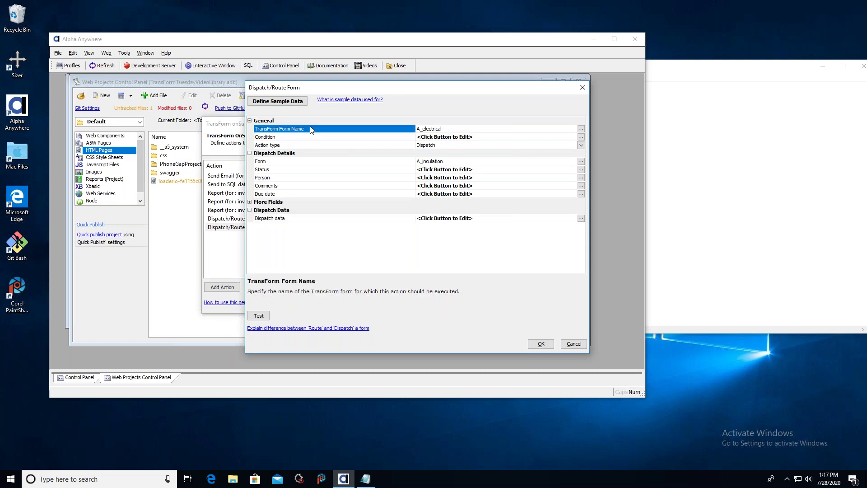
click(482, 131)
click(523, 138)
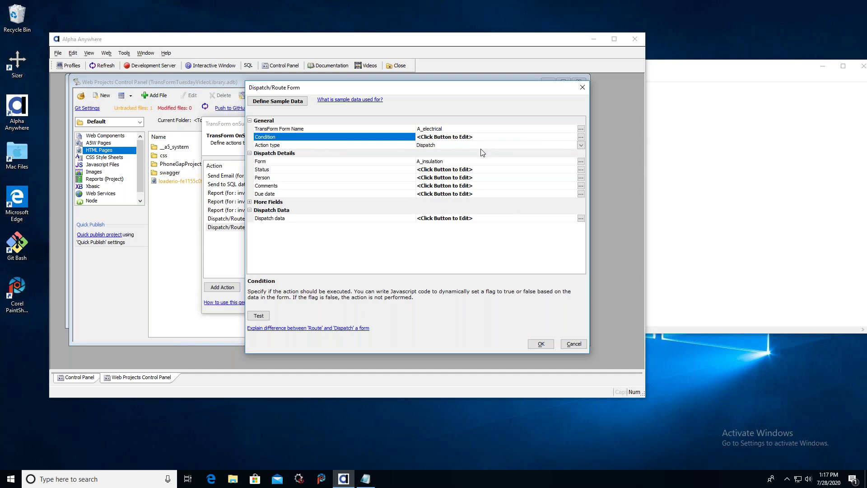
click(481, 162)
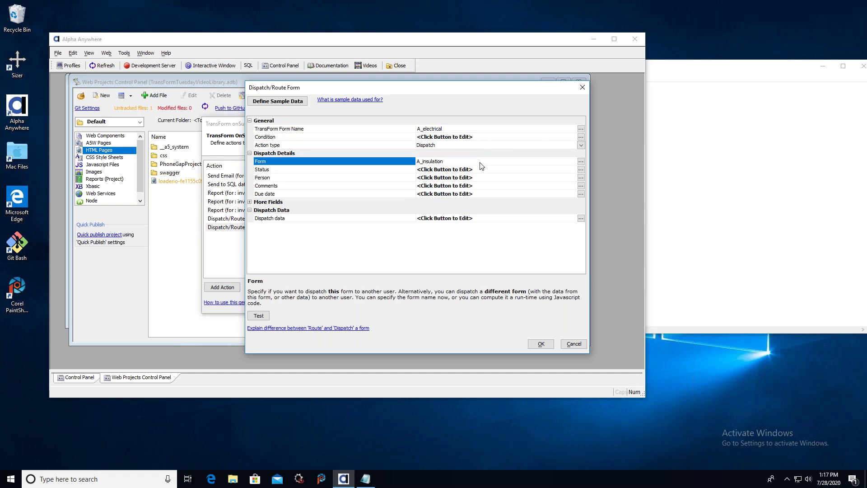
click(483, 172)
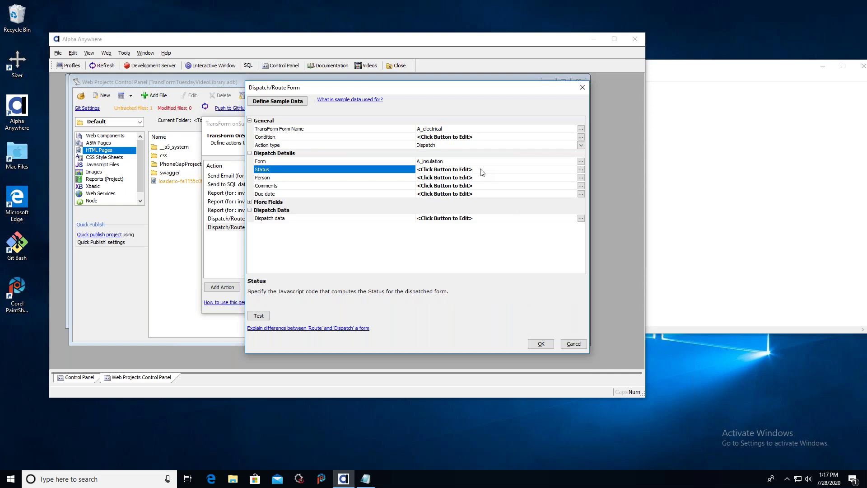
click(485, 179)
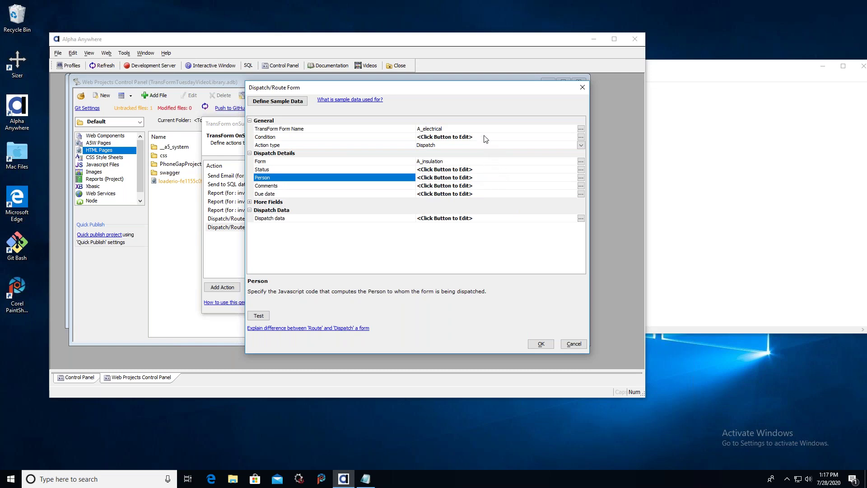
click(511, 187)
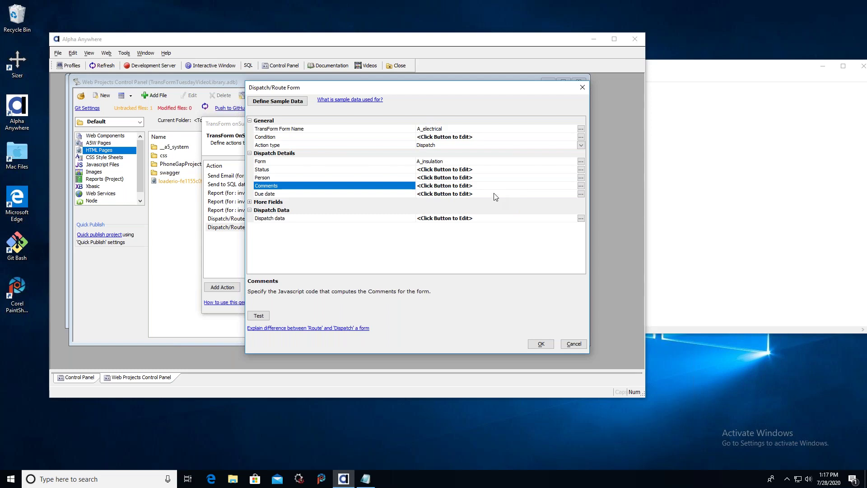
click(494, 194)
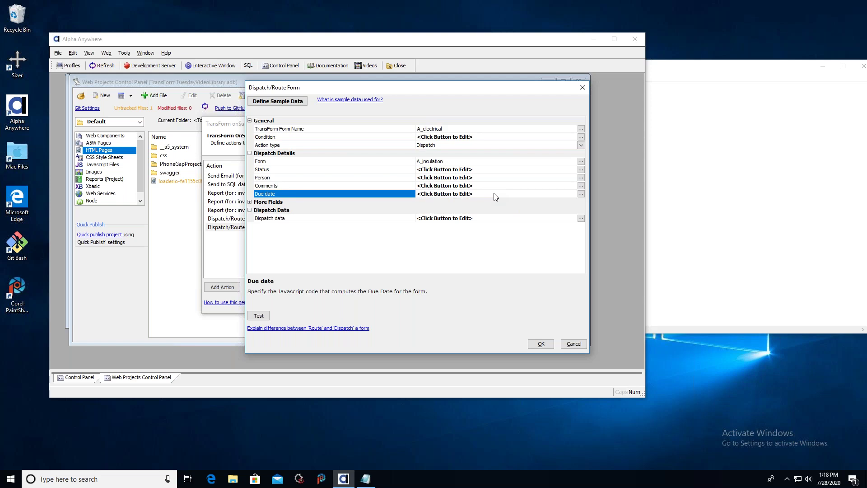
click(580, 218)
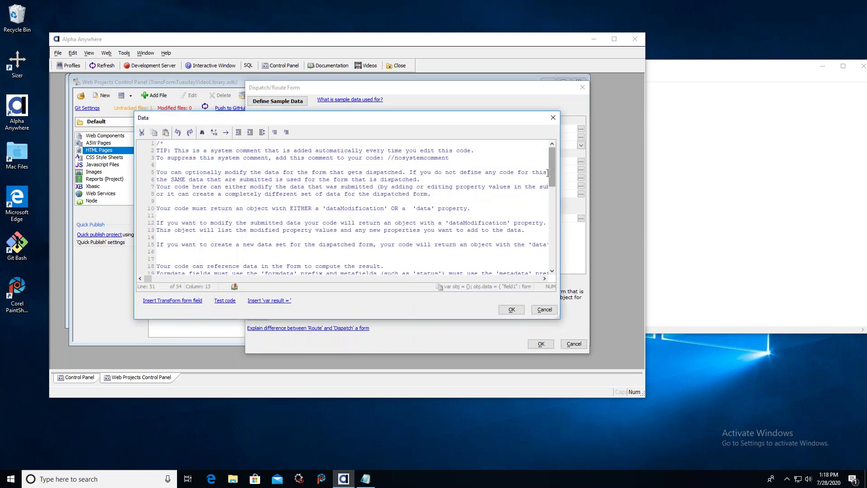
scroll(547, 173, down, 12)
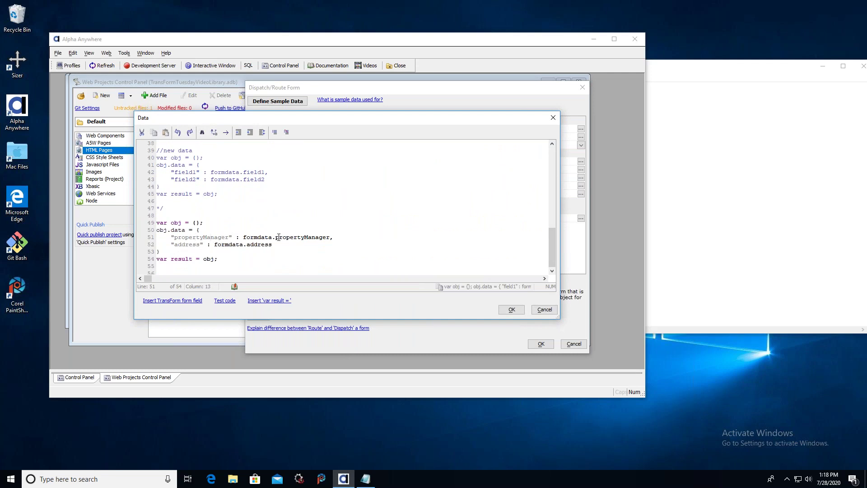
click(544, 310)
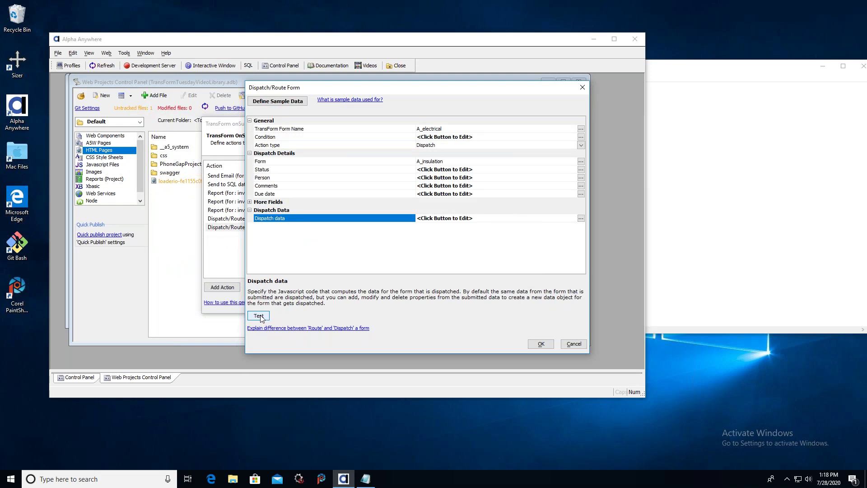
Test-execute the A_insulation dispatch, dismiss the path error, and add the dispatch action.
click(259, 316)
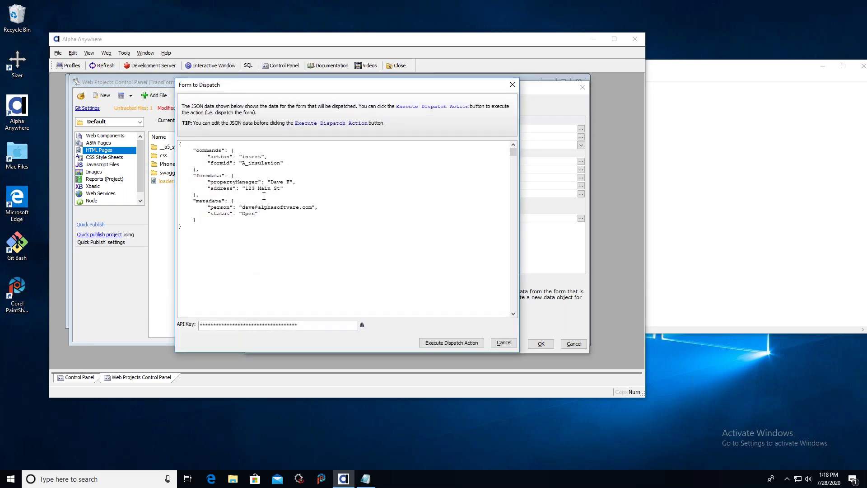
click(457, 344)
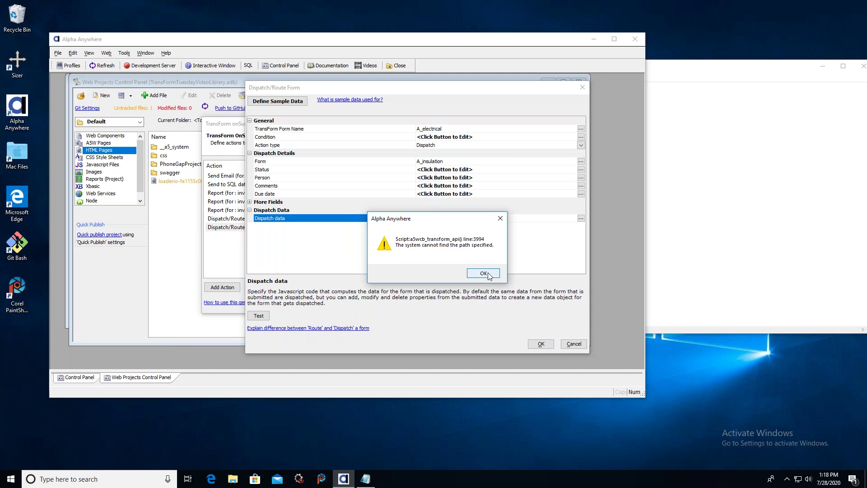
click(483, 273)
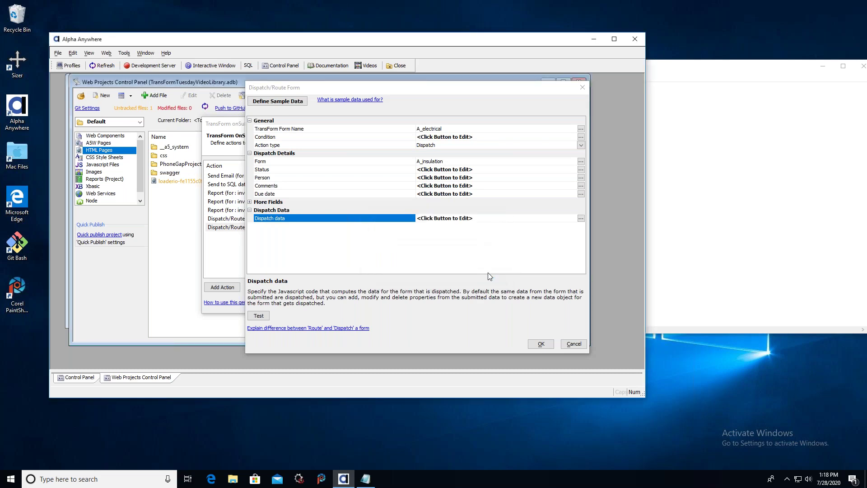
click(547, 345)
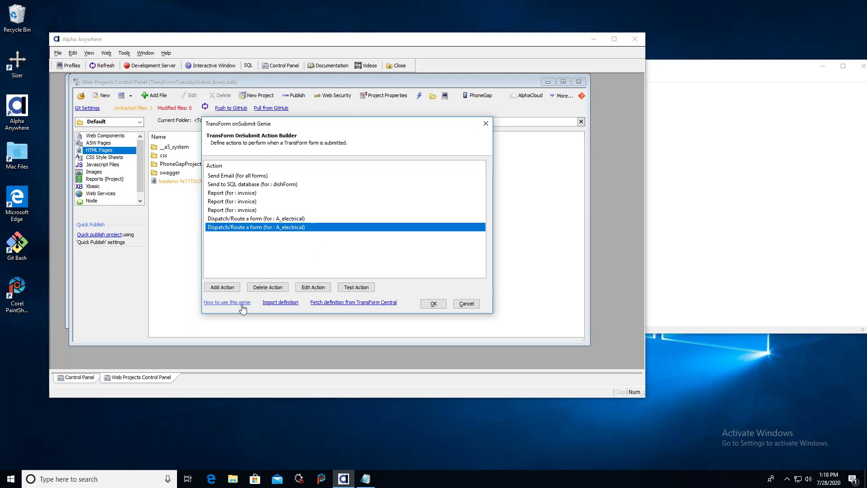
Save the onSubmit definition JSON to TransForm Central, overwriting the existing definition.
click(434, 304)
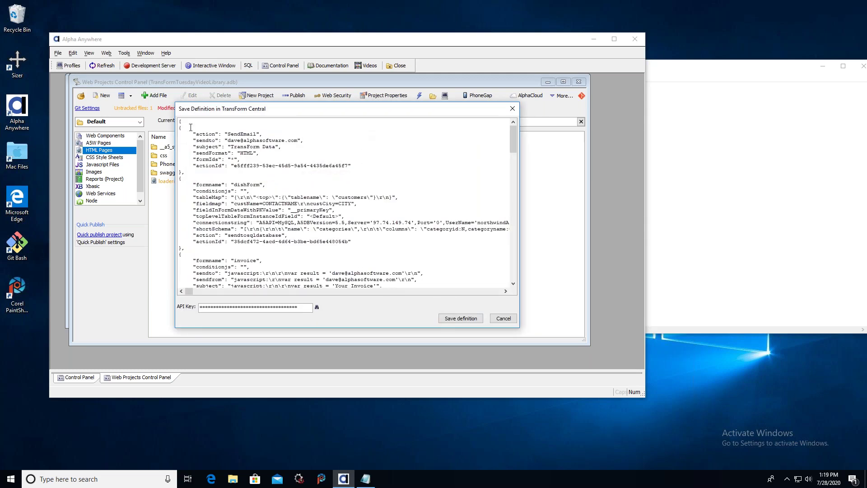
drag(515, 135, 513, 261)
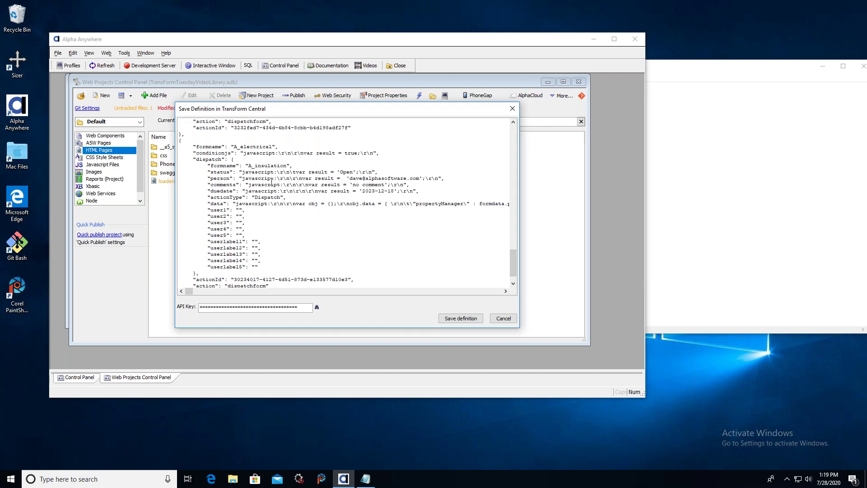
scroll(513, 262, down, 1)
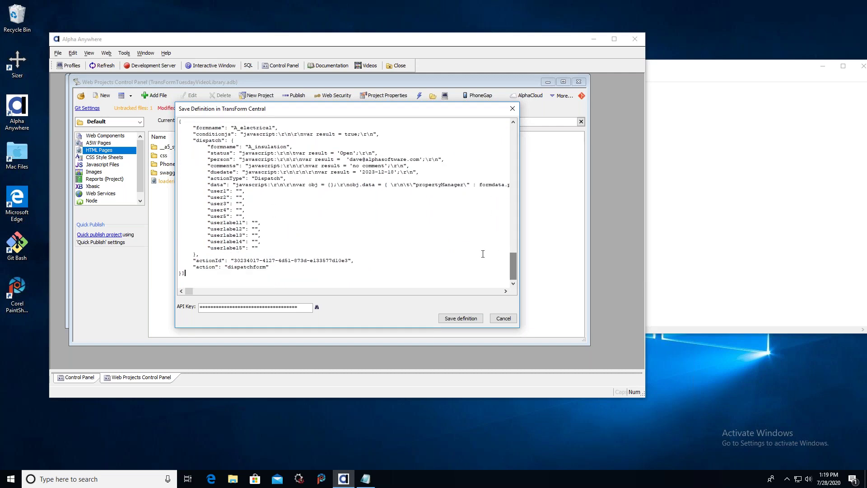
click(422, 270)
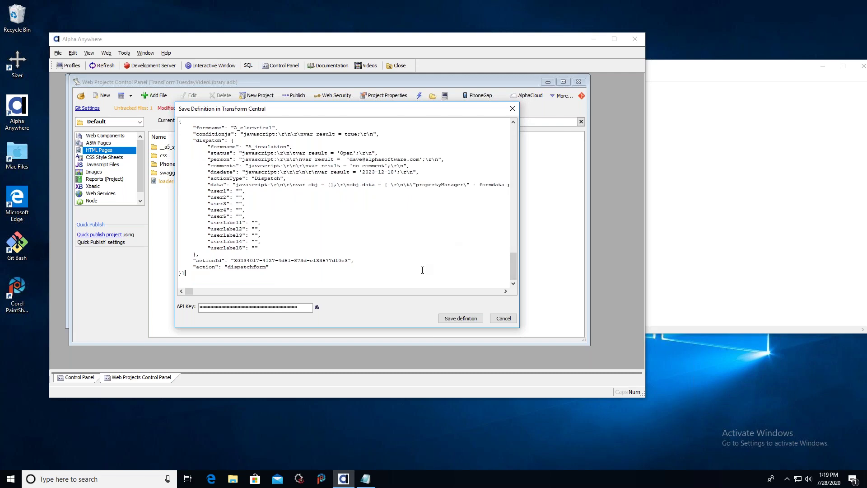
click(469, 321)
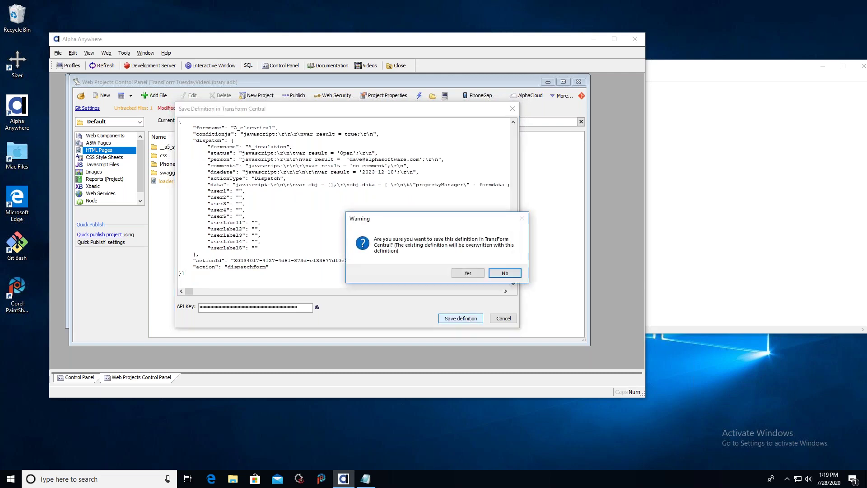
click(470, 275)
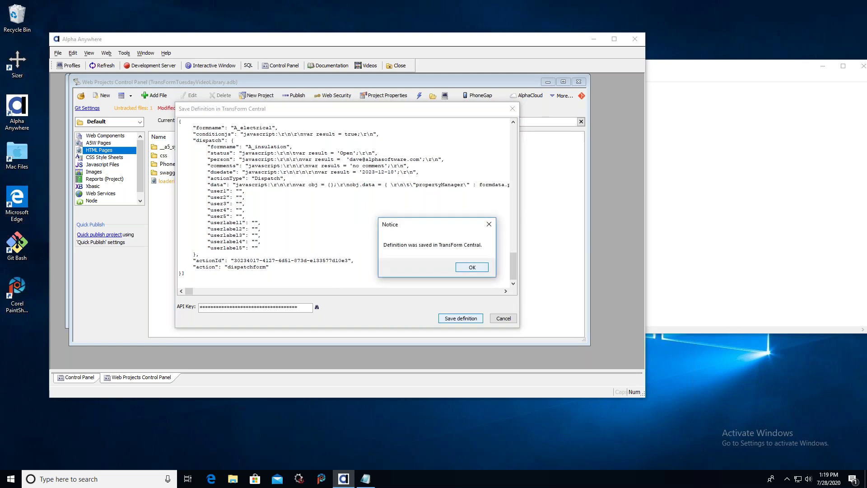
key(Return)
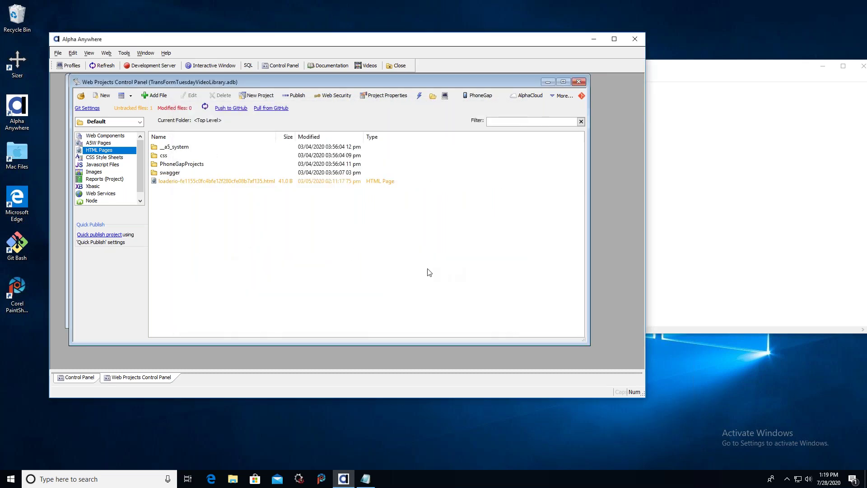
key(super+Tab)
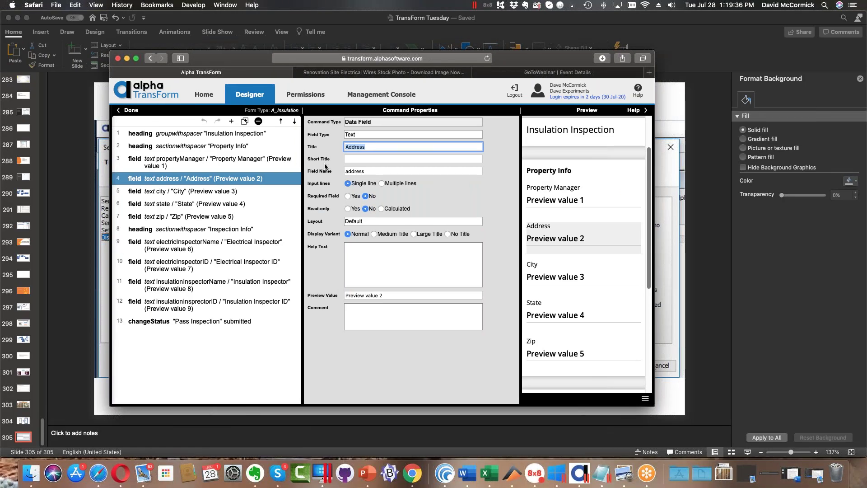
Open Define OnSubmit Event under Developer Options from the TransForm home page.
click(204, 94)
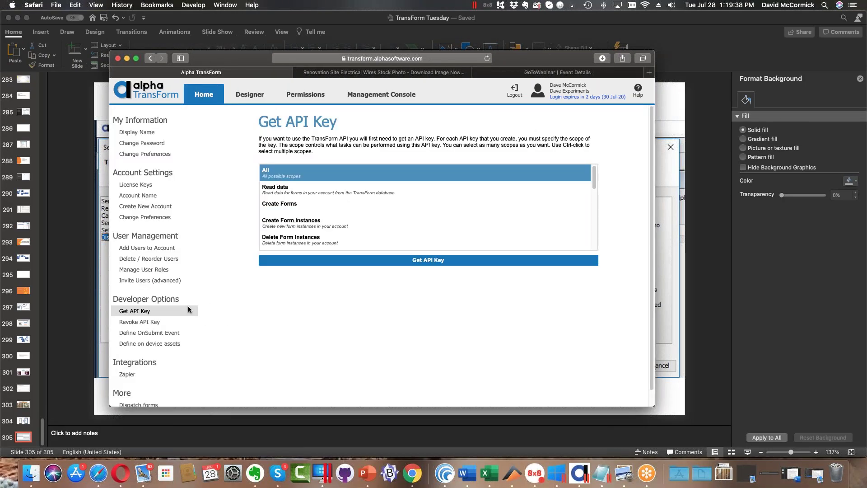
scroll(164, 317, down, 2)
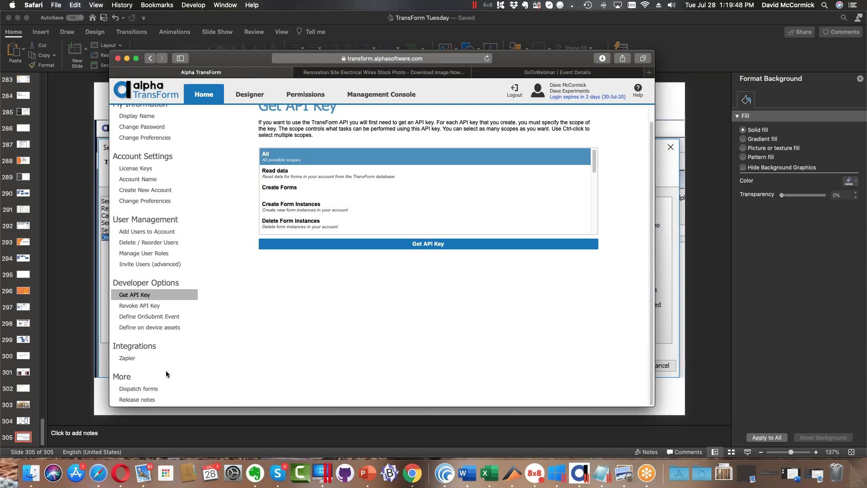
click(175, 316)
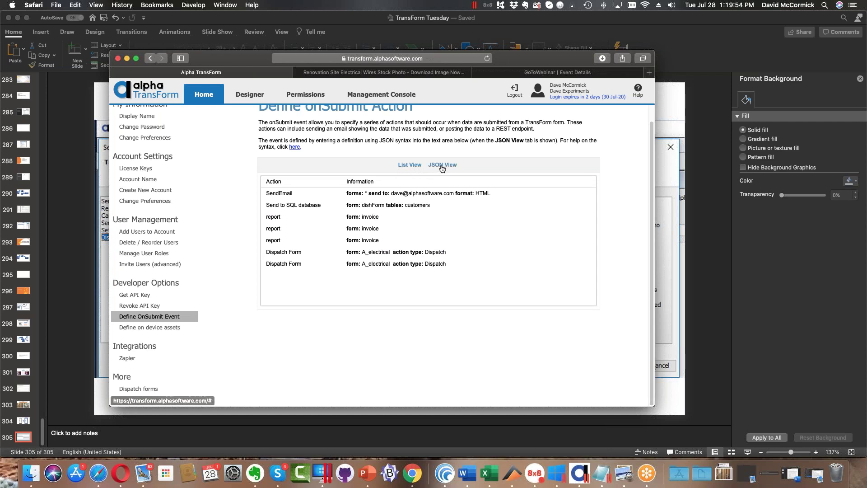
click(442, 166)
scroll(595, 243, down, 10)
scroll(594, 243, up, 10)
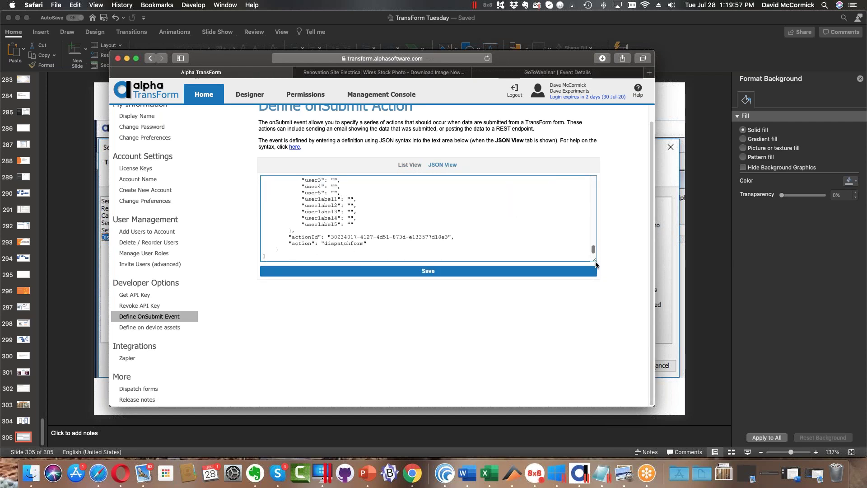
click(411, 166)
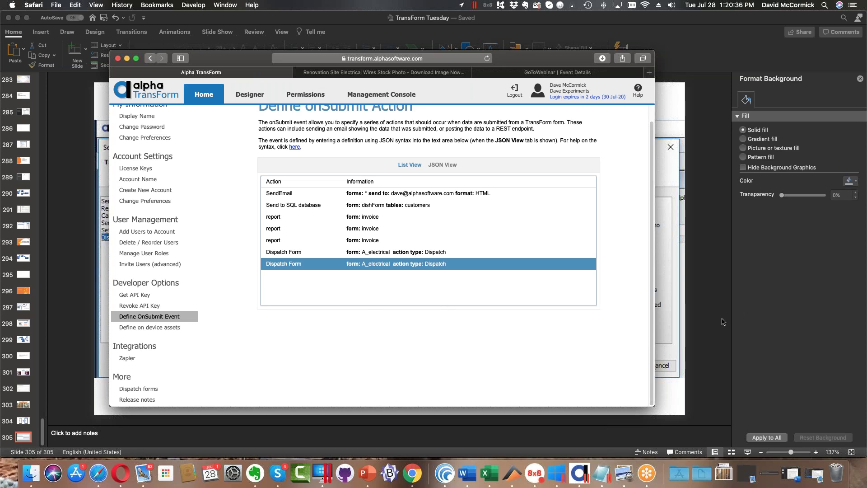
Leave Safari and bring Alpha Anywhere's Web Projects Control Panel forward on the Windows VM.
click(775, 298)
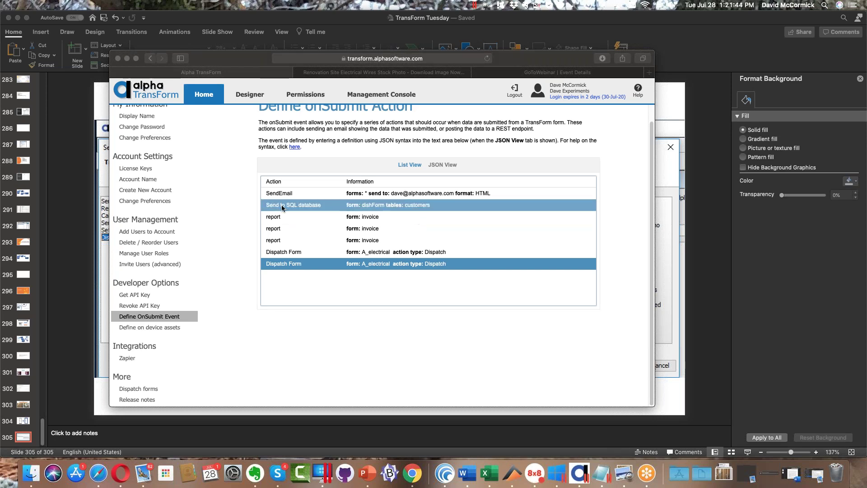
click(558, 478)
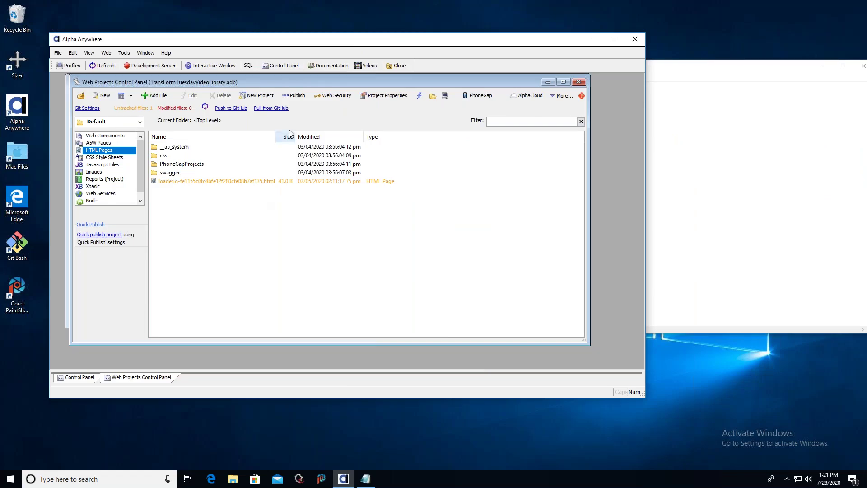
Open the TransForm onSubmit event builder, try adding a Send Email action, then discard it.
click(124, 53)
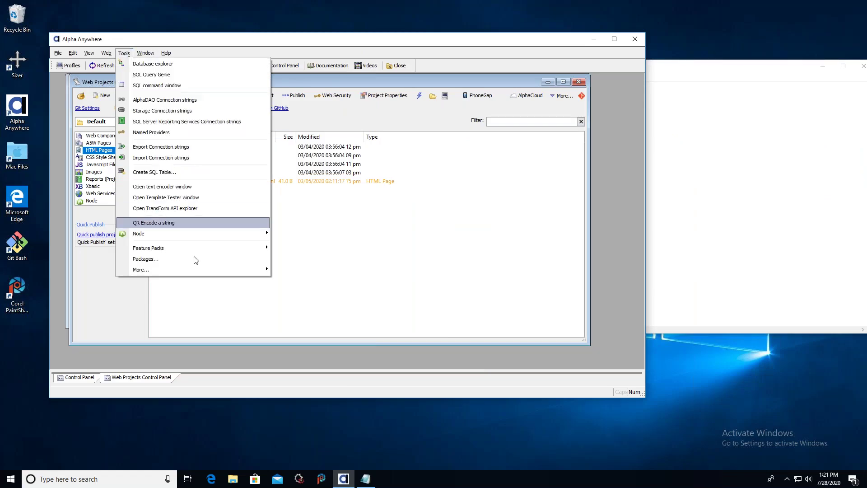
mouse_move(224, 269)
mouse_move(314, 293)
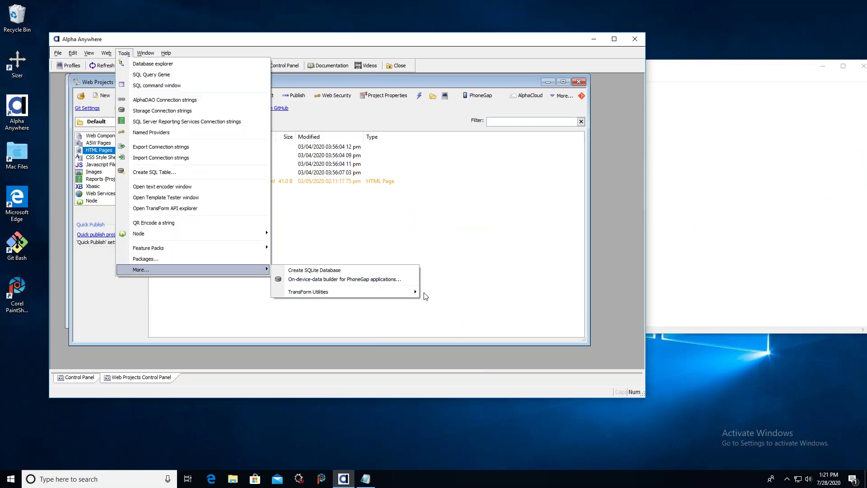
click(456, 302)
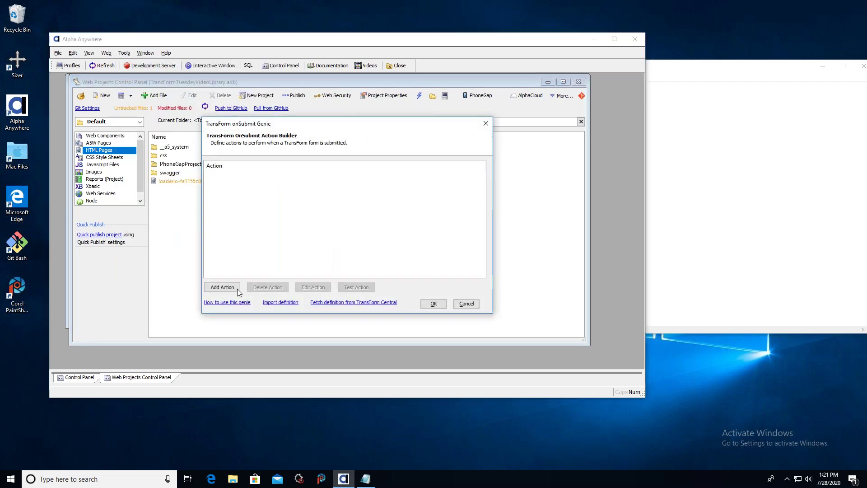
click(223, 286)
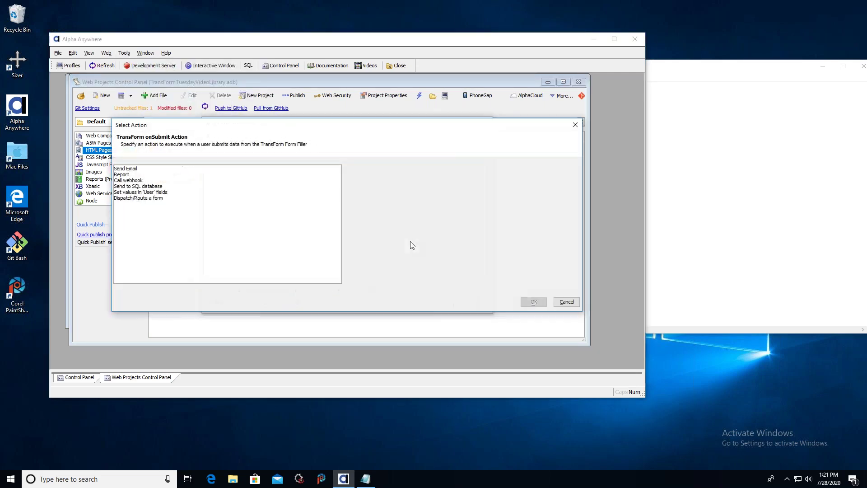
click(142, 168)
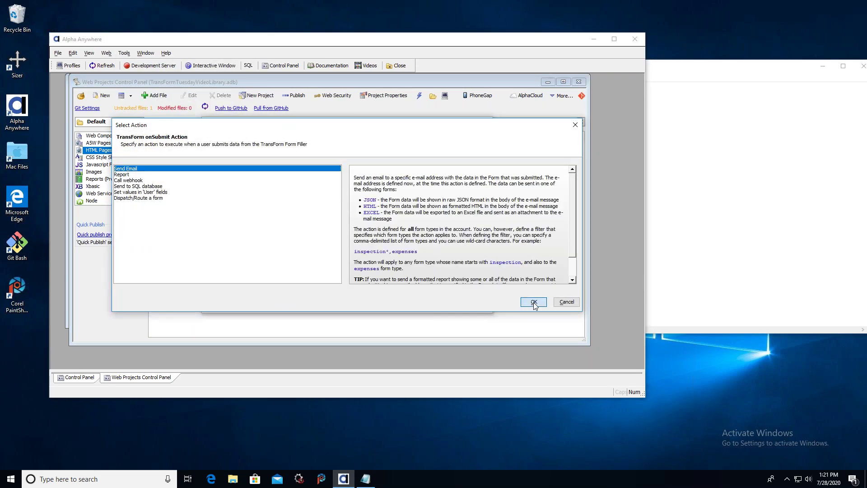
click(533, 302)
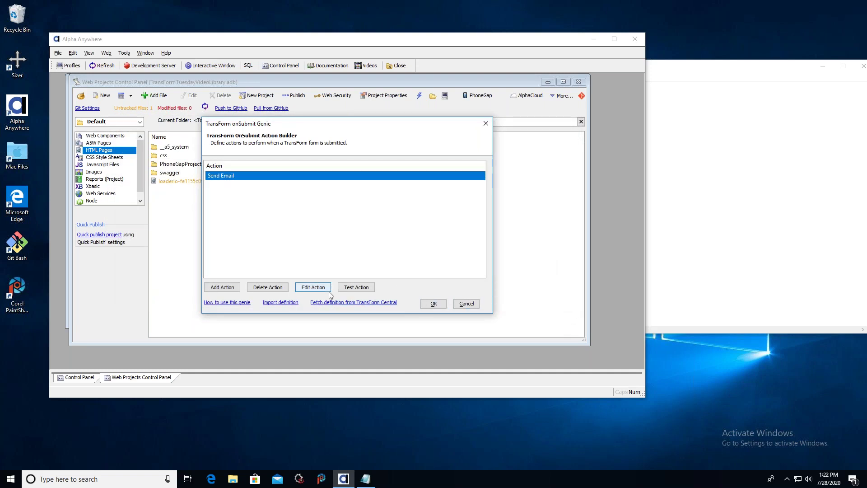
click(466, 303)
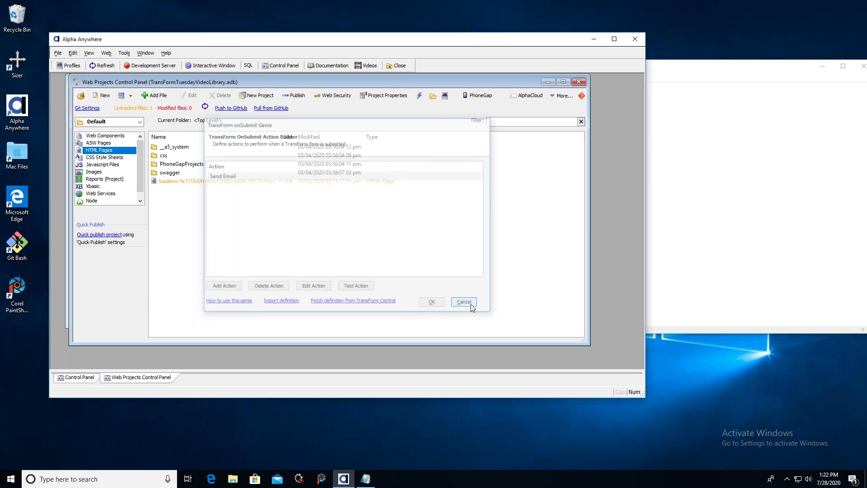
Reopen the onSubmit event builder and fetch the definition from TransForm Central.
click(125, 53)
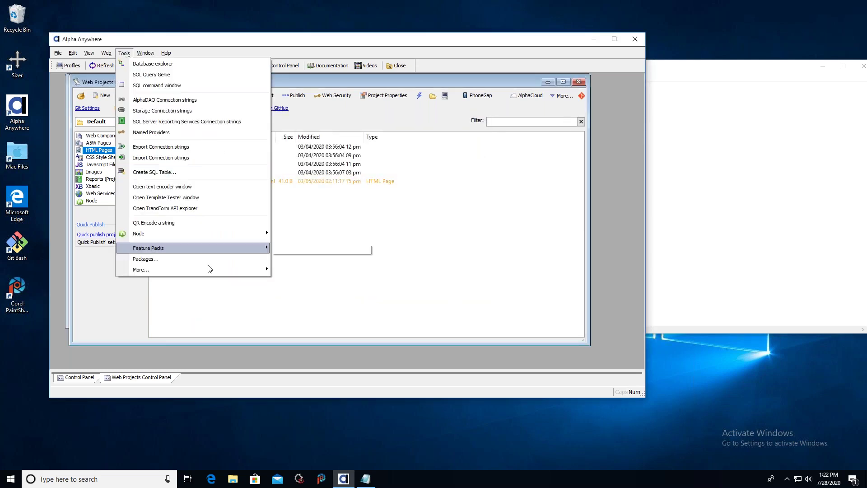
mouse_move(243, 269)
mouse_move(343, 291)
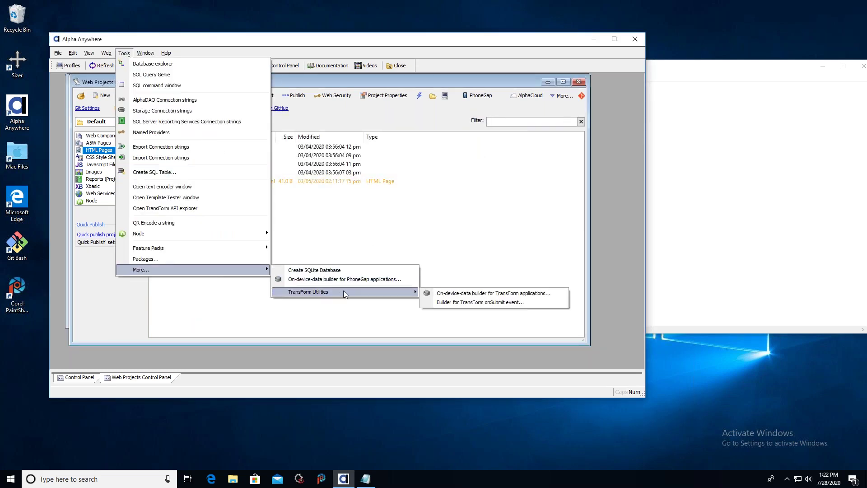
click(481, 301)
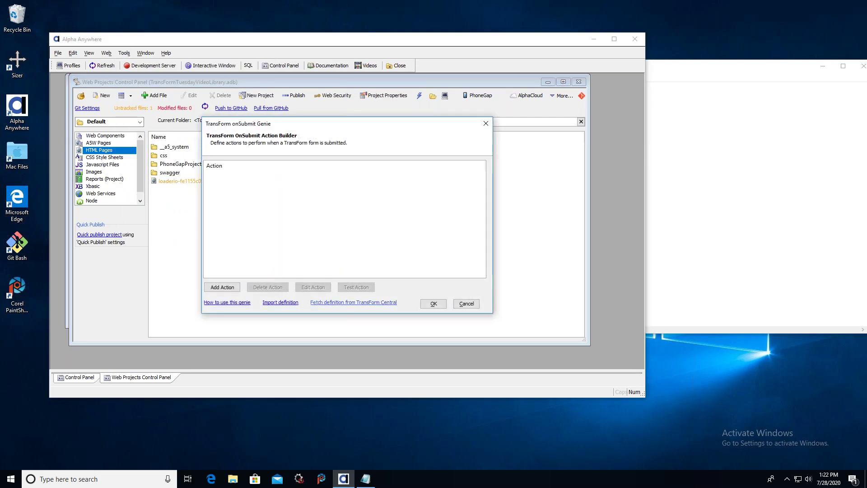
click(354, 302)
Fetch the seven saved actions, append a Send Email action, and edit it (Subject 'TransForm Data', Form Ids '*').
click(301, 228)
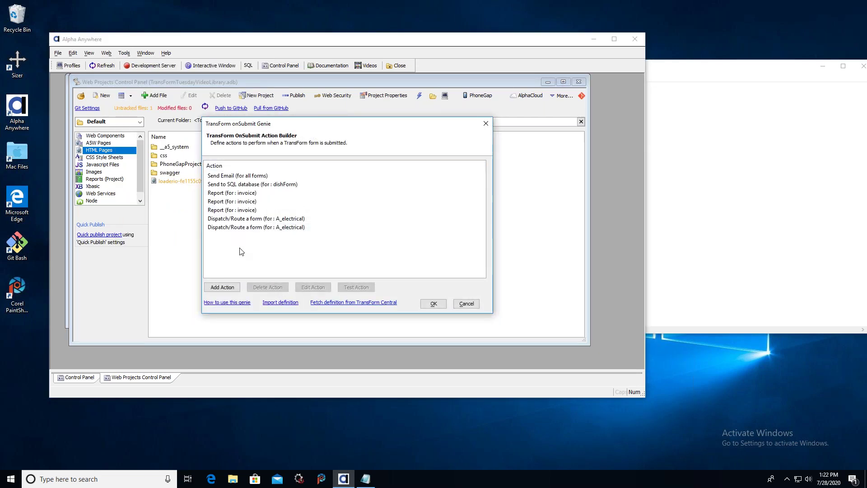
click(223, 287)
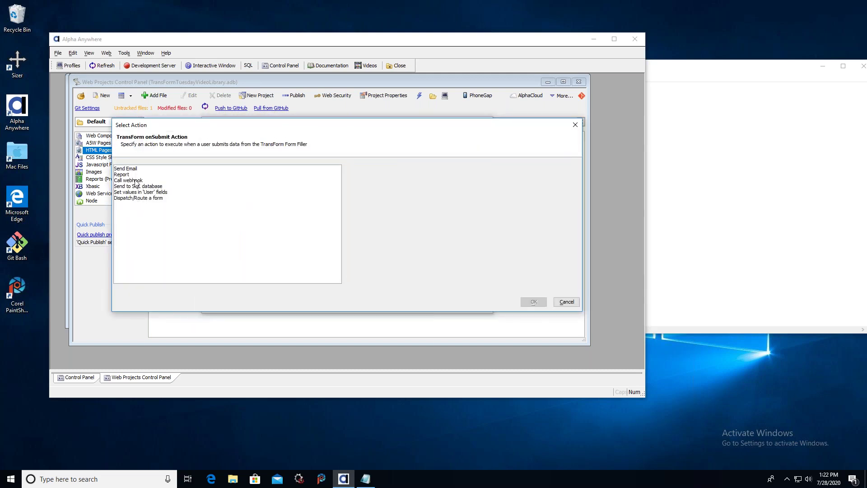
click(134, 169)
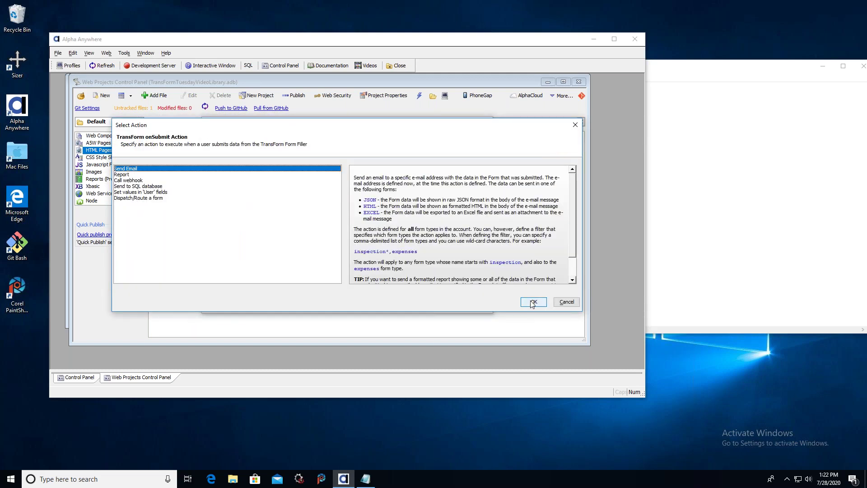
click(533, 302)
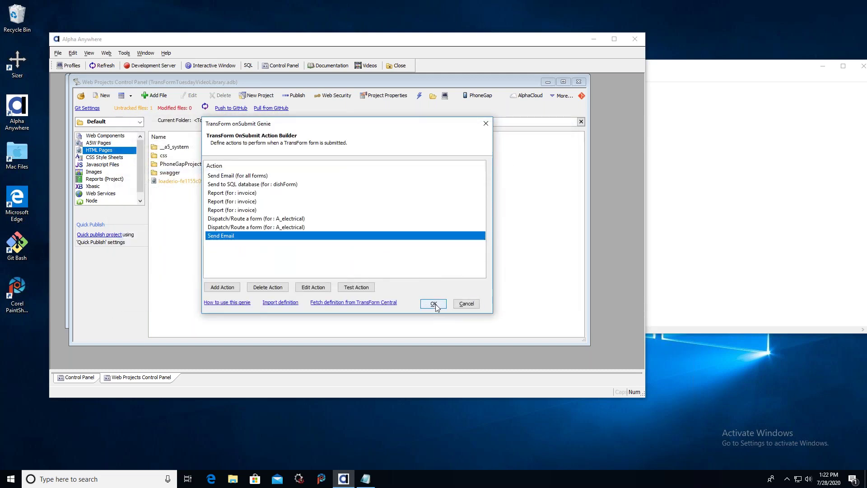
click(313, 288)
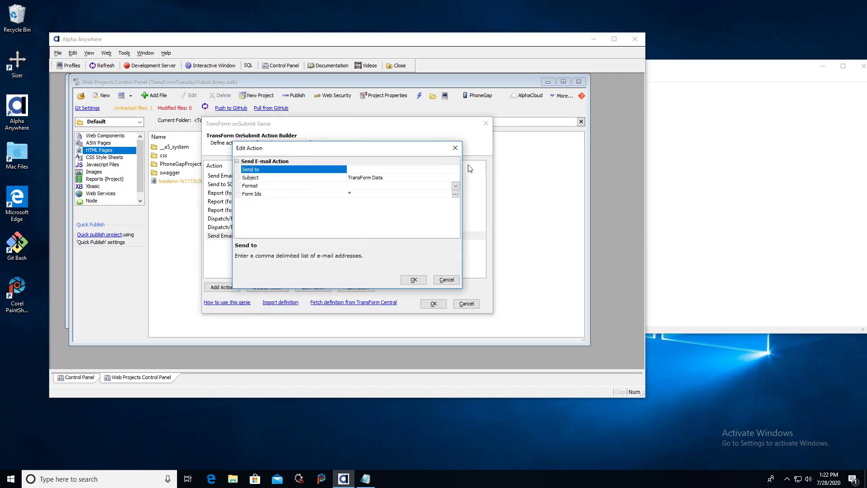
click(455, 179)
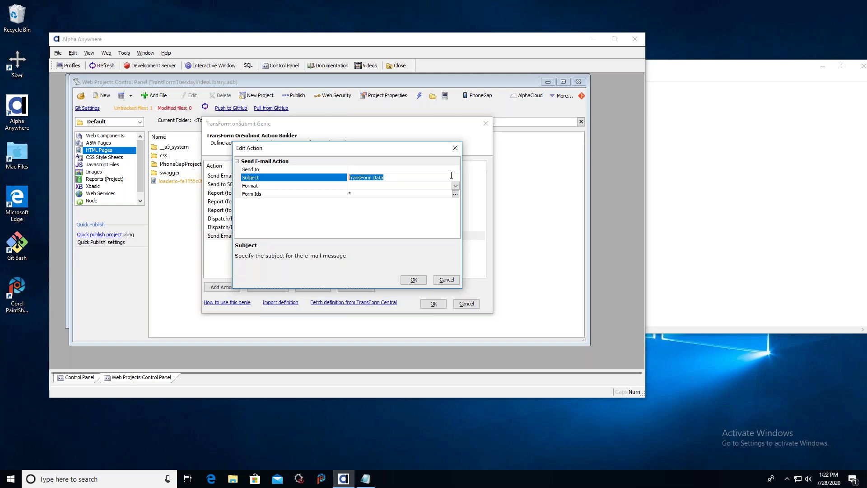
click(451, 169)
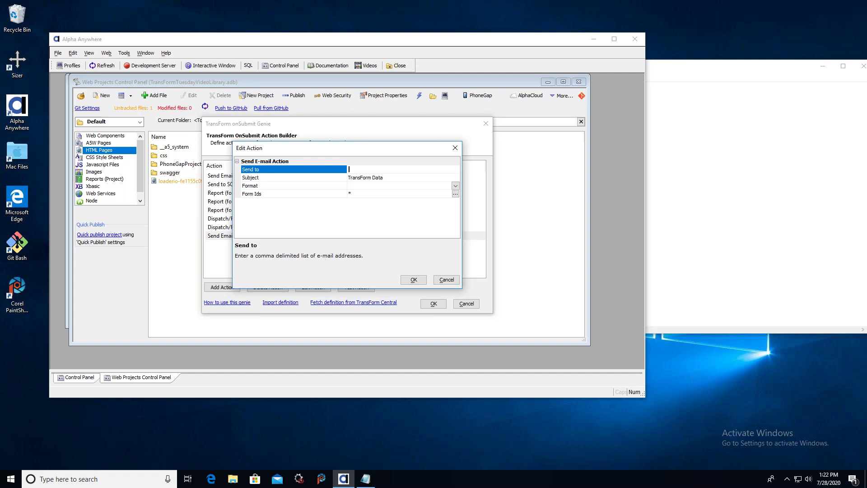
click(454, 177)
click(455, 186)
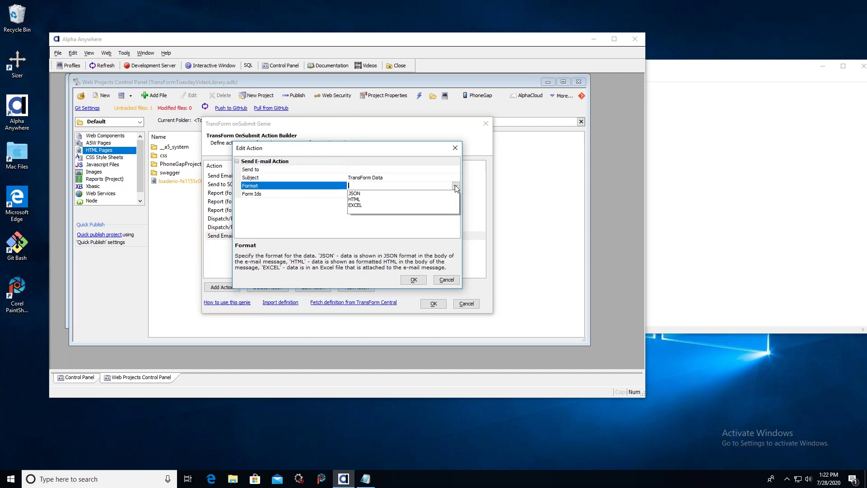
click(308, 220)
click(372, 194)
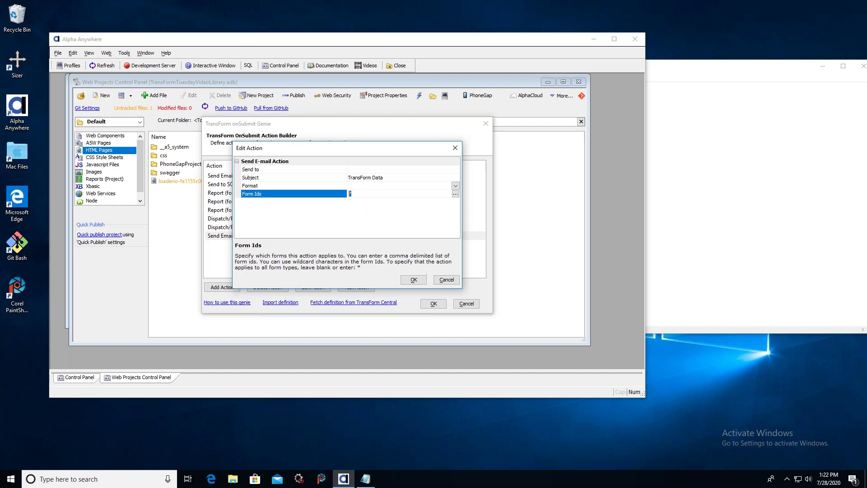
click(455, 194)
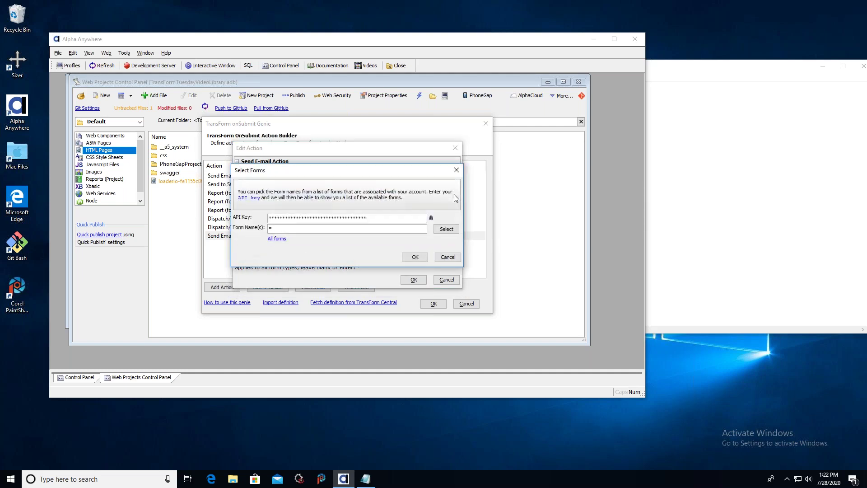
key(Escape)
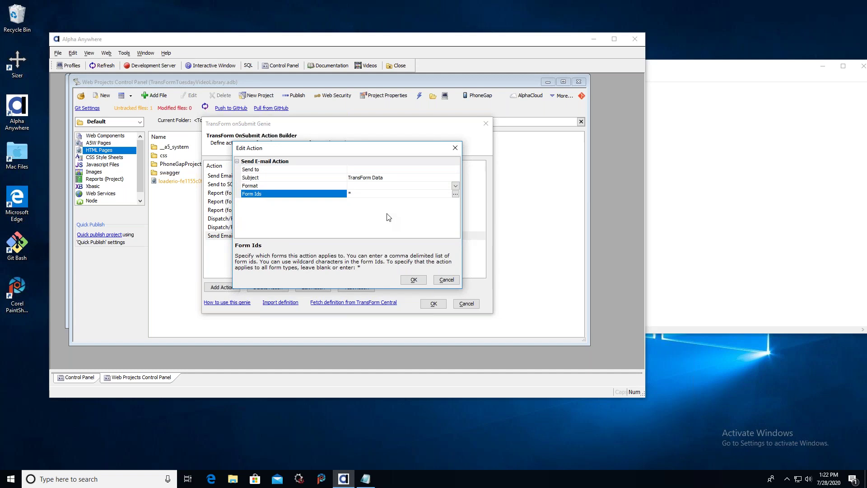